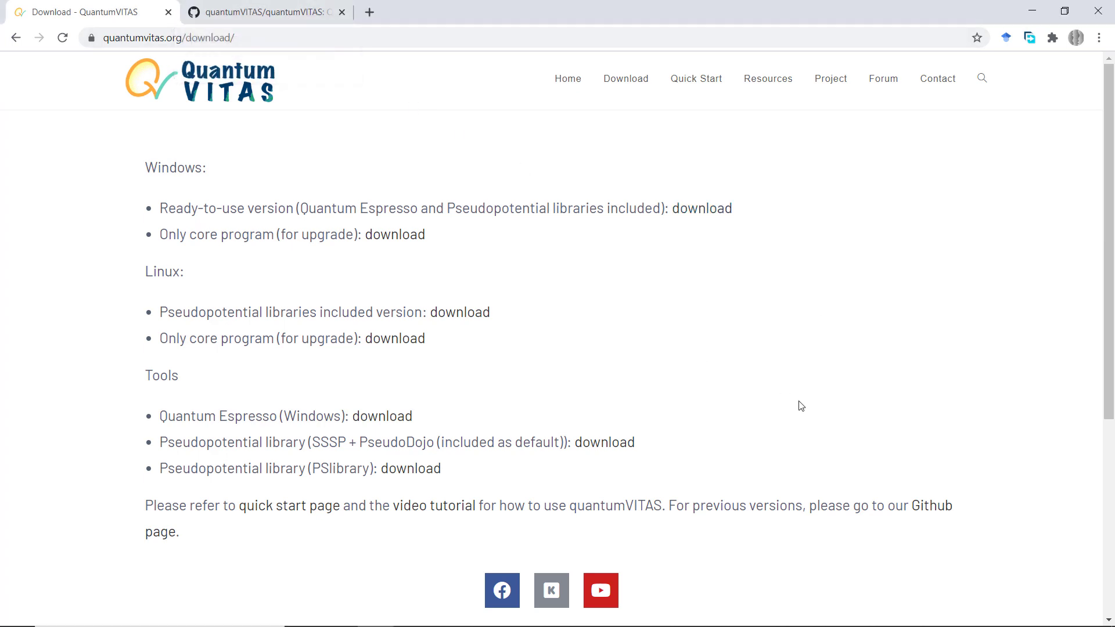
- Load the QuantumVITAS GitHub releases page and scroll down to the v0.2.0 notes
{"action": "left_click", "coordinate": [929, 508]}
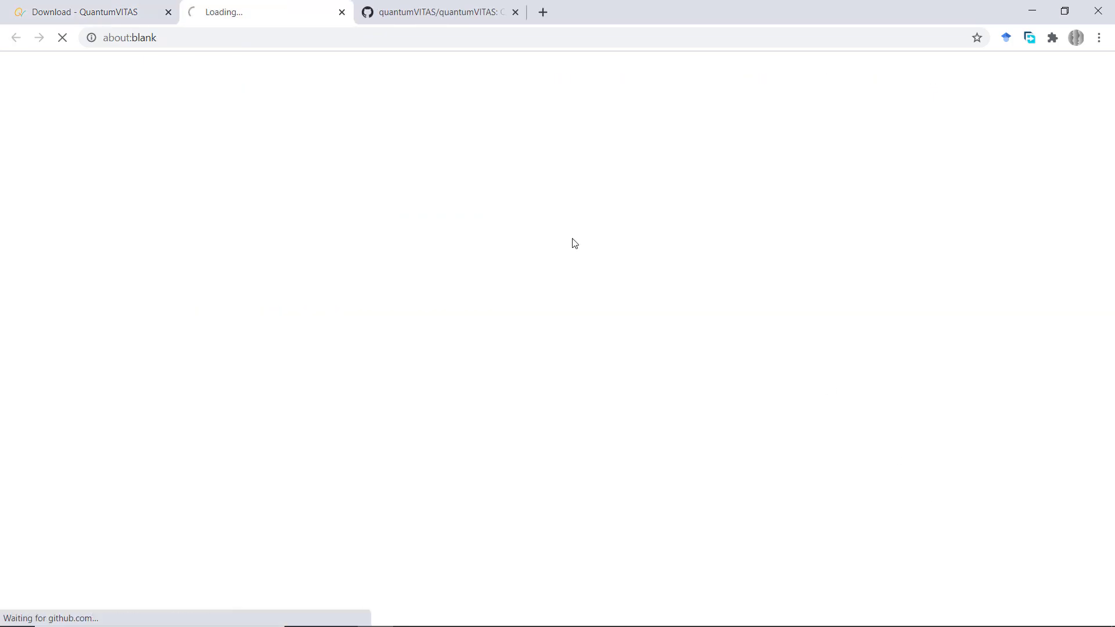
{"action": "scroll", "coordinate": [593, 313], "scroll_direction": "down", "scroll_amount": 2}
{"action": "scroll", "coordinate": [593, 313], "scroll_direction": "down", "scroll_amount": 1}
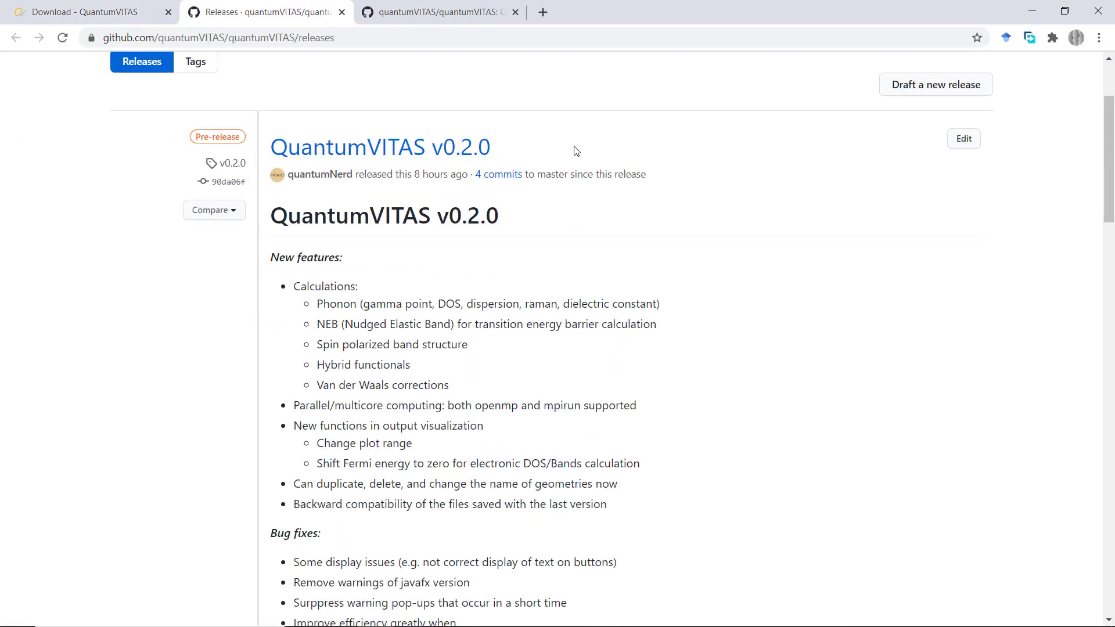
{"action": "scroll", "coordinate": [346, 152], "scroll_direction": "down", "scroll_amount": 3}
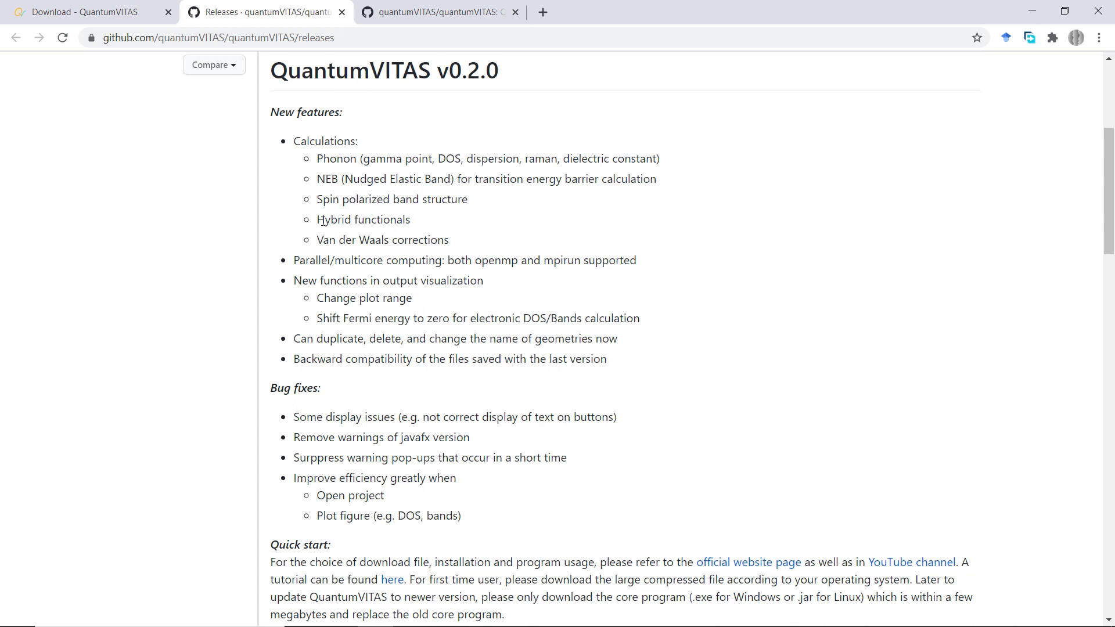
- Highlight the Hybrid functionals, Van der Waals corrections and Shift Fermi energy feature lines
{"action": "left_click_drag", "start_coordinate": [317, 221], "coordinate": [409, 220]}
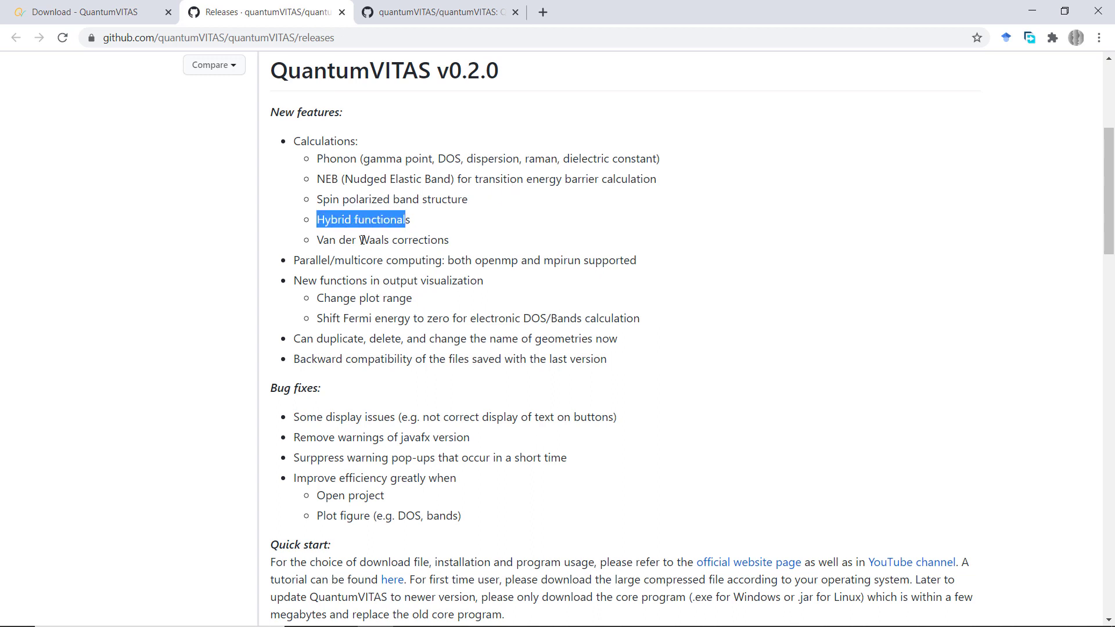
{"action": "left_click", "coordinate": [320, 230]}
{"action": "left_click_drag", "start_coordinate": [319, 244], "coordinate": [451, 241]}
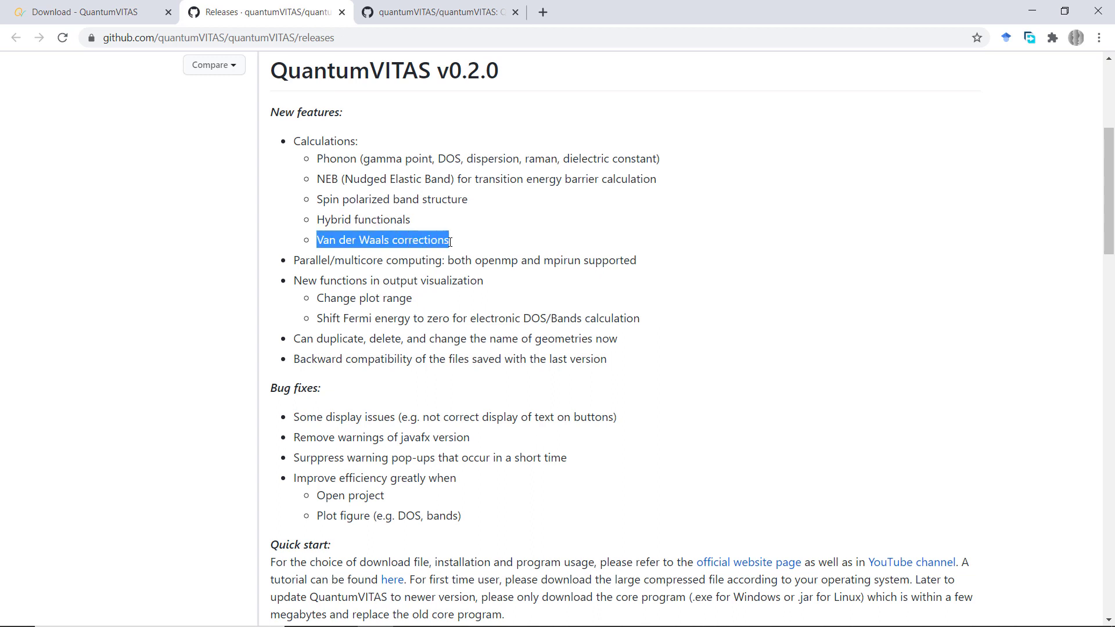
{"action": "left_click", "coordinate": [469, 250]}
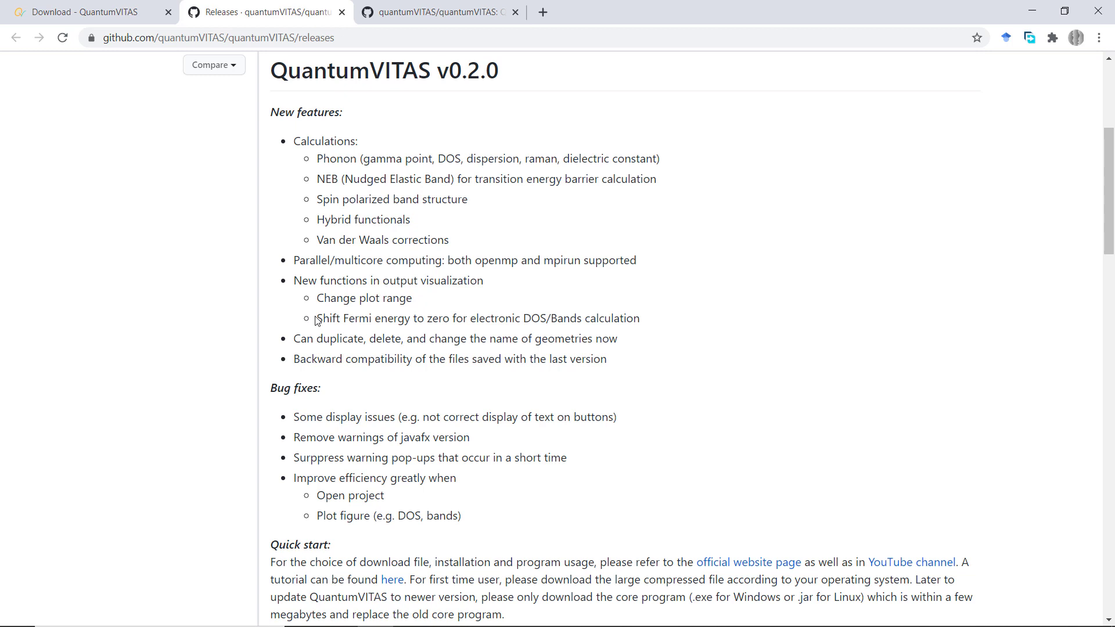
{"action": "left_click_drag", "start_coordinate": [336, 318], "coordinate": [456, 318]}
{"action": "left_click", "coordinate": [457, 318]}
- Launch quantumVITAS-0.2.0.exe from the release folder, maximize it and open the Si project
{"action": "left_click", "coordinate": [1035, 14]}
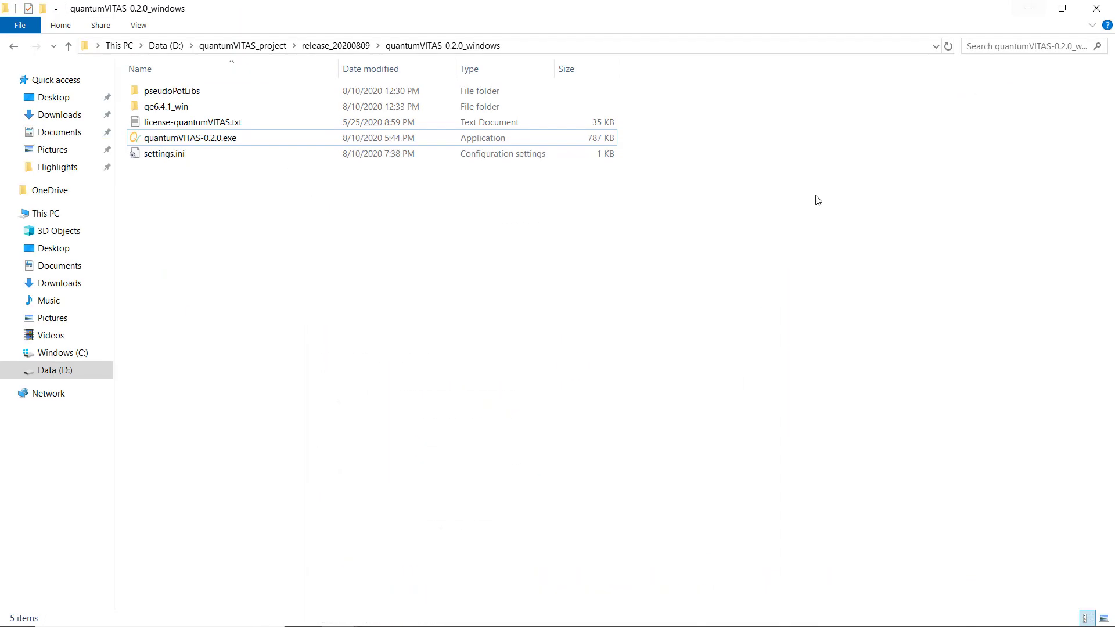
{"action": "double_click", "coordinate": [235, 138]}
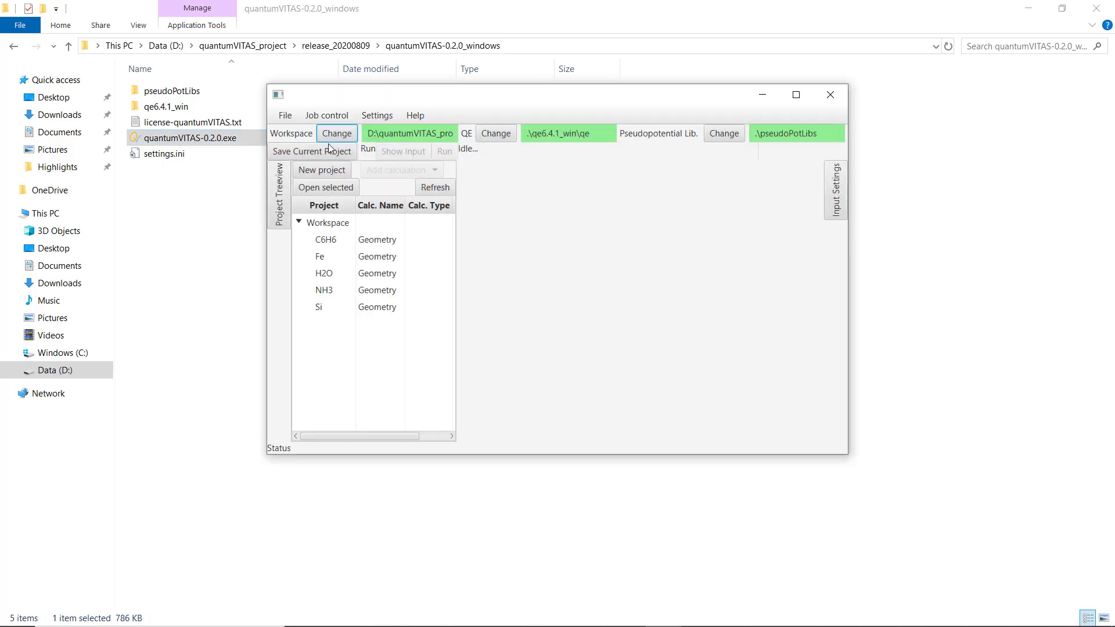
{"action": "left_click", "coordinate": [791, 94]}
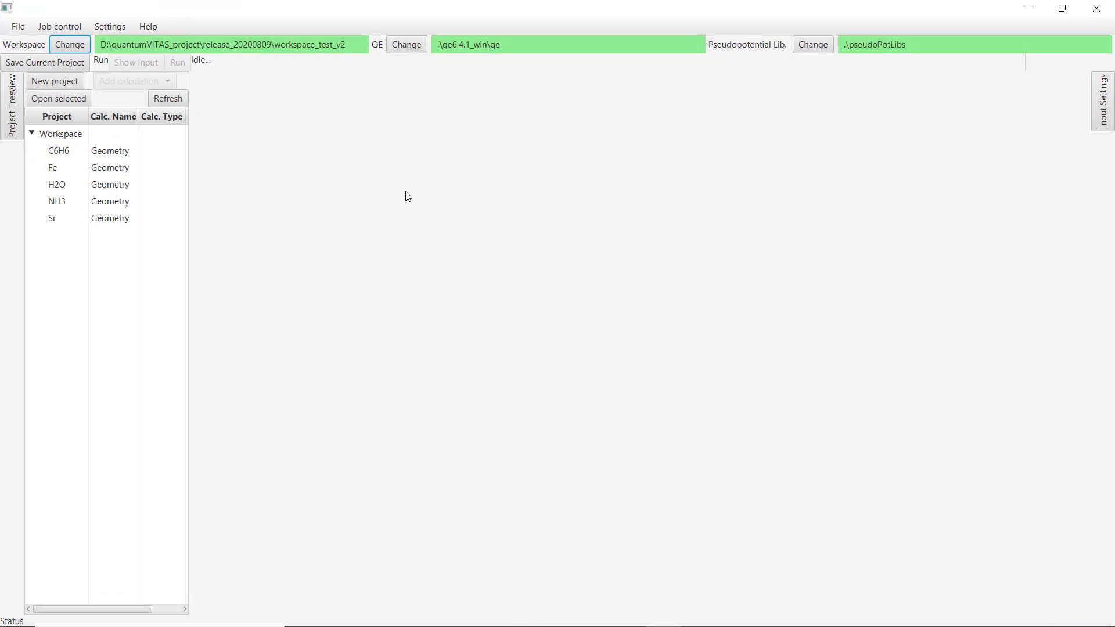
{"action": "left_click", "coordinate": [116, 216]}
{"action": "left_click", "coordinate": [74, 105]}
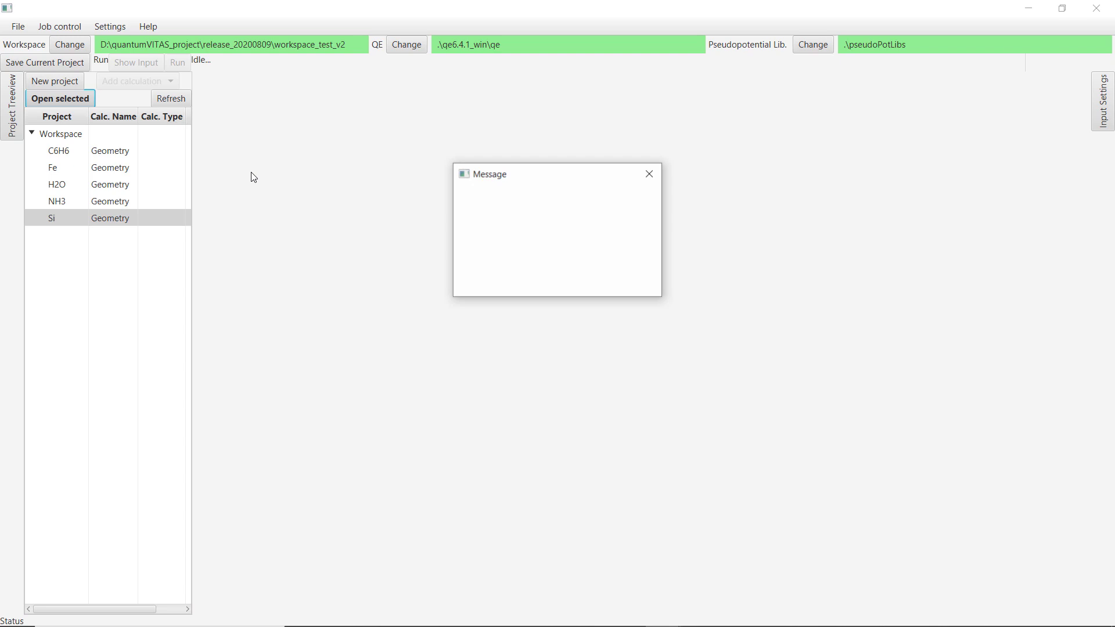
{"action": "left_click", "coordinate": [628, 280]}
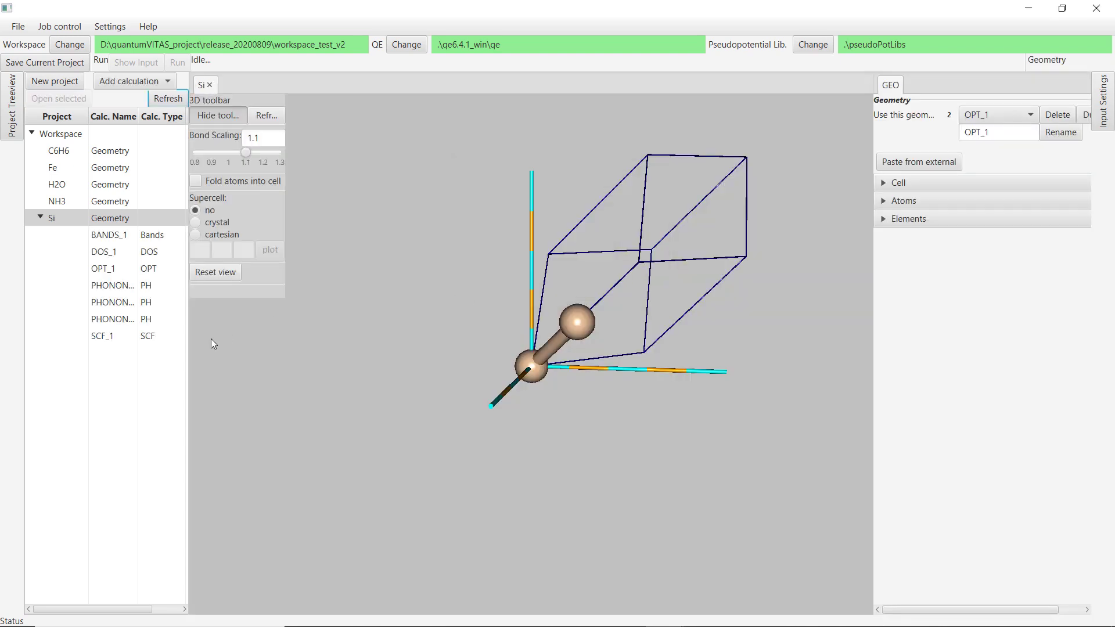
- Review PHONON_1's phonon DOS and q-point settings, then PHONON_2's PH.out output and settings
{"action": "left_click", "coordinate": [129, 290]}
{"action": "left_click", "coordinate": [938, 85]}
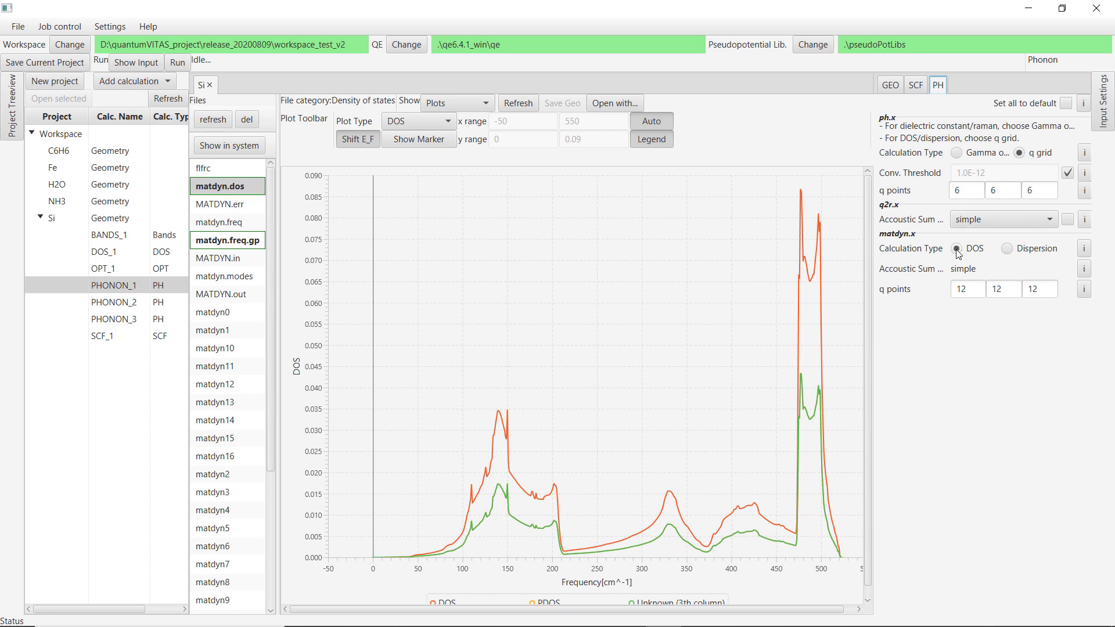
{"action": "left_click", "coordinate": [976, 292]}
{"action": "key", "text": "Tab"}
{"action": "left_click", "coordinate": [140, 308]}
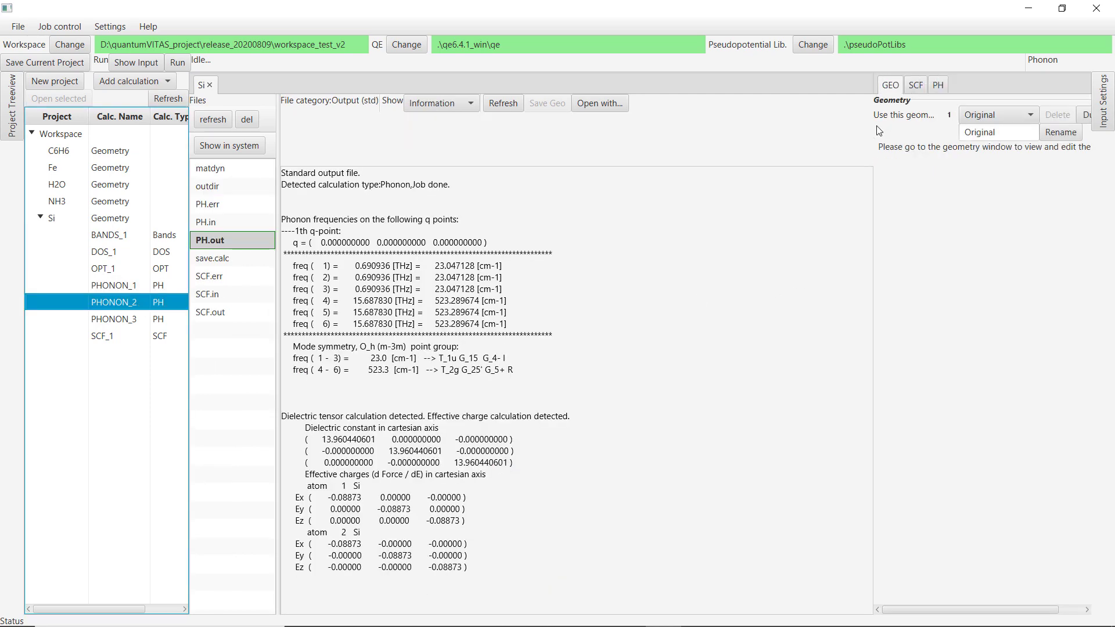
{"action": "left_click", "coordinate": [937, 85]}
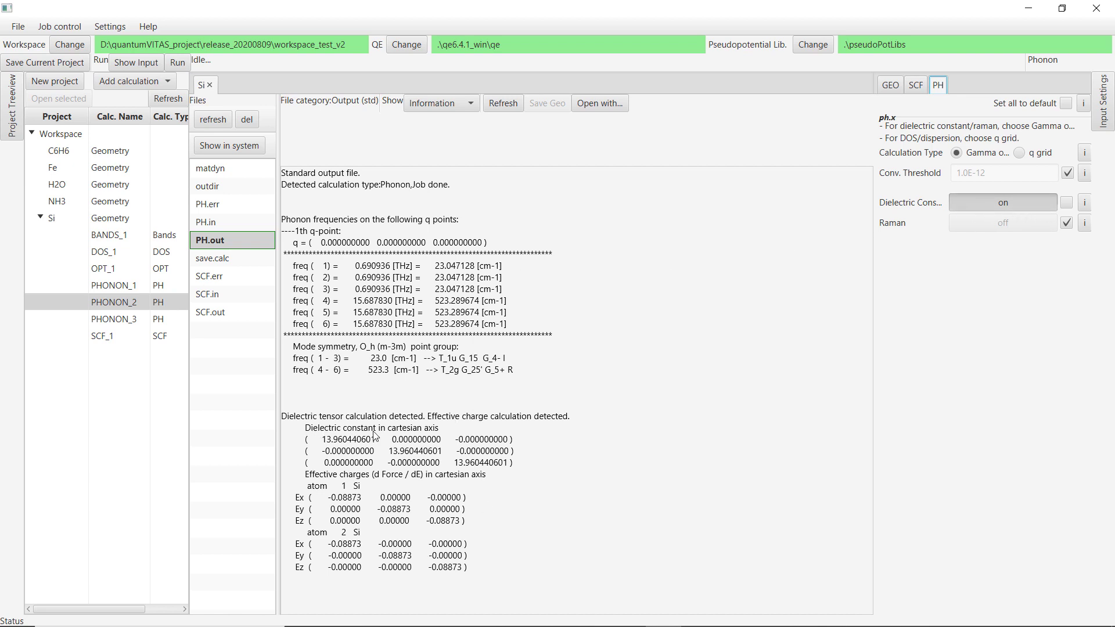
- Plot PHONON_3's Si phonon dispersion and view its Gamma–X–K–Gamma–L, 8×8×8 q-point settings
{"action": "left_click", "coordinate": [126, 320]}
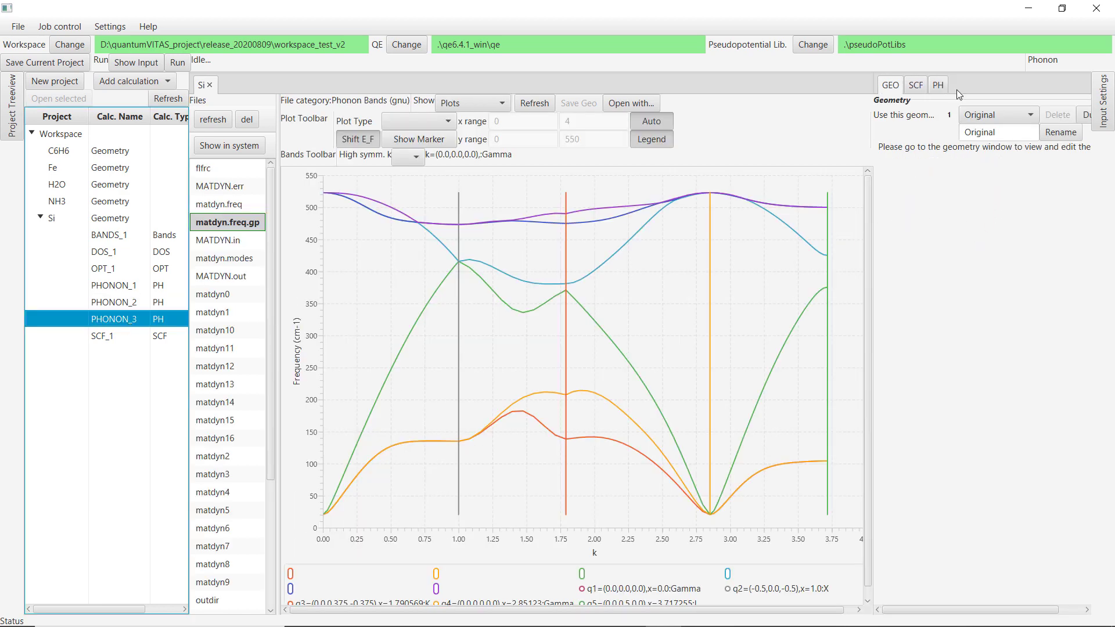
{"action": "left_click", "coordinate": [939, 86]}
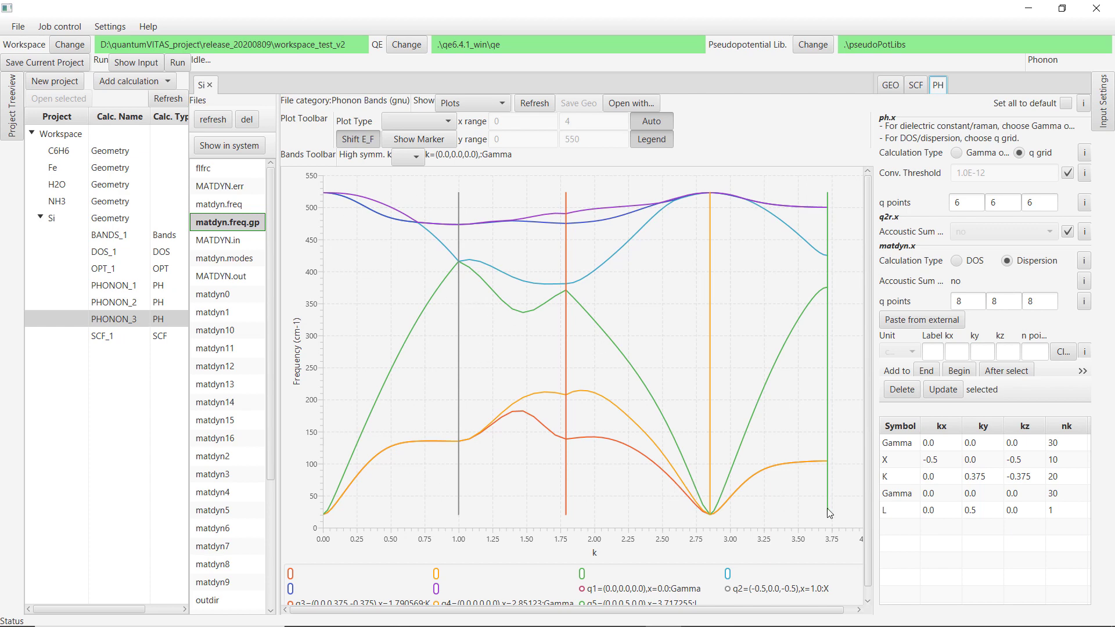
- Open the NH3 project, rotate the 3D view and set bond scaling to 1.154
{"action": "left_click", "coordinate": [110, 202]}
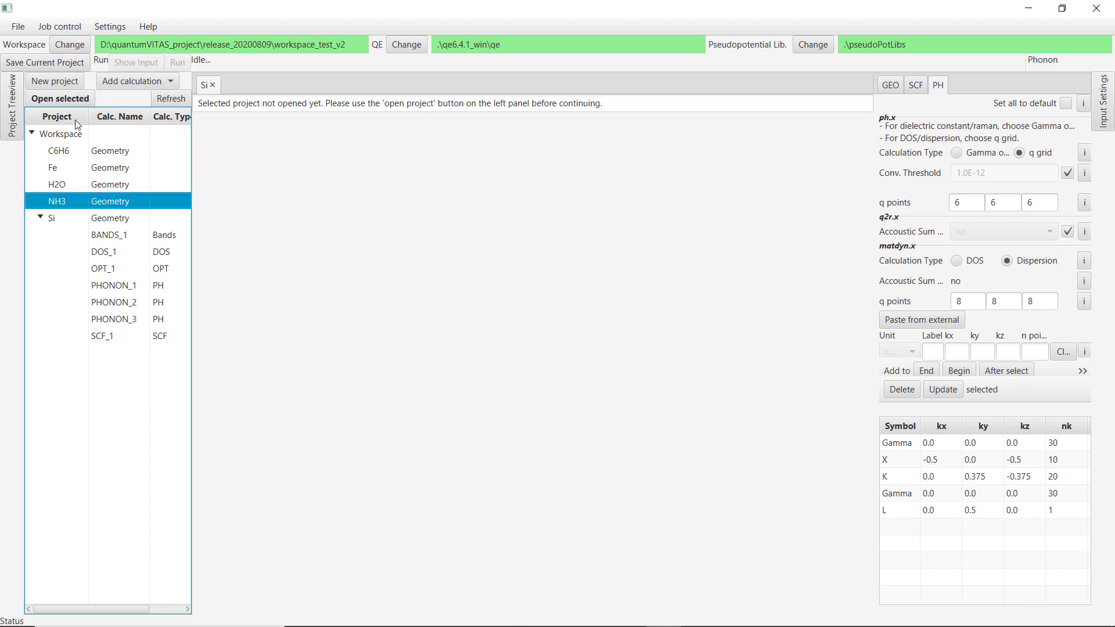
{"action": "left_click", "coordinate": [60, 98]}
{"action": "left_click", "coordinate": [638, 282]}
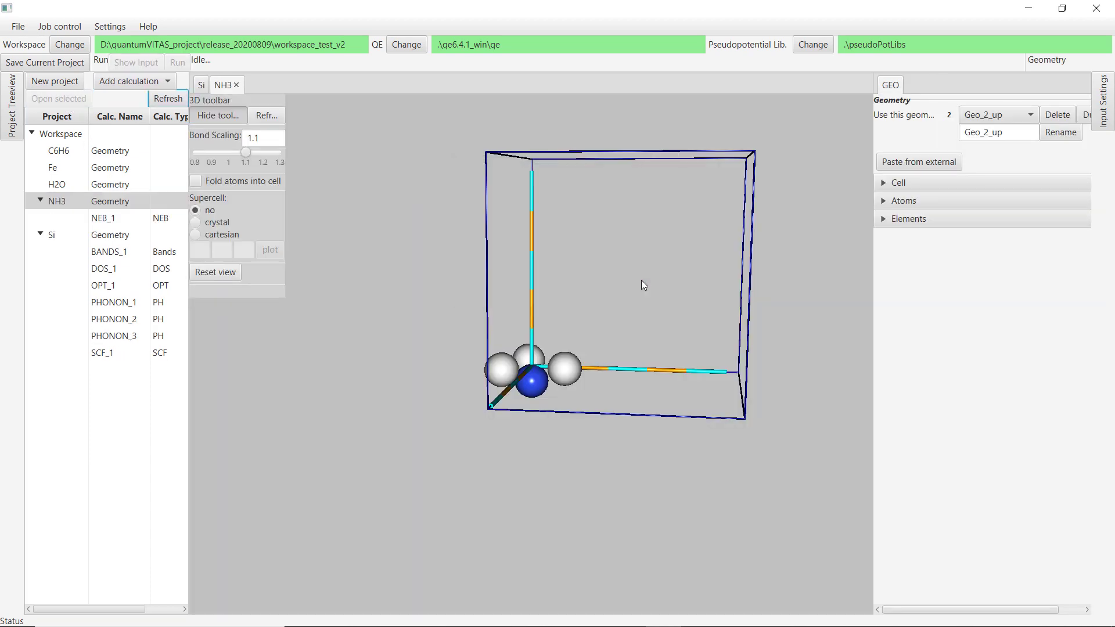
{"action": "left_click_drag", "start_coordinate": [648, 316], "coordinate": [513, 315]}
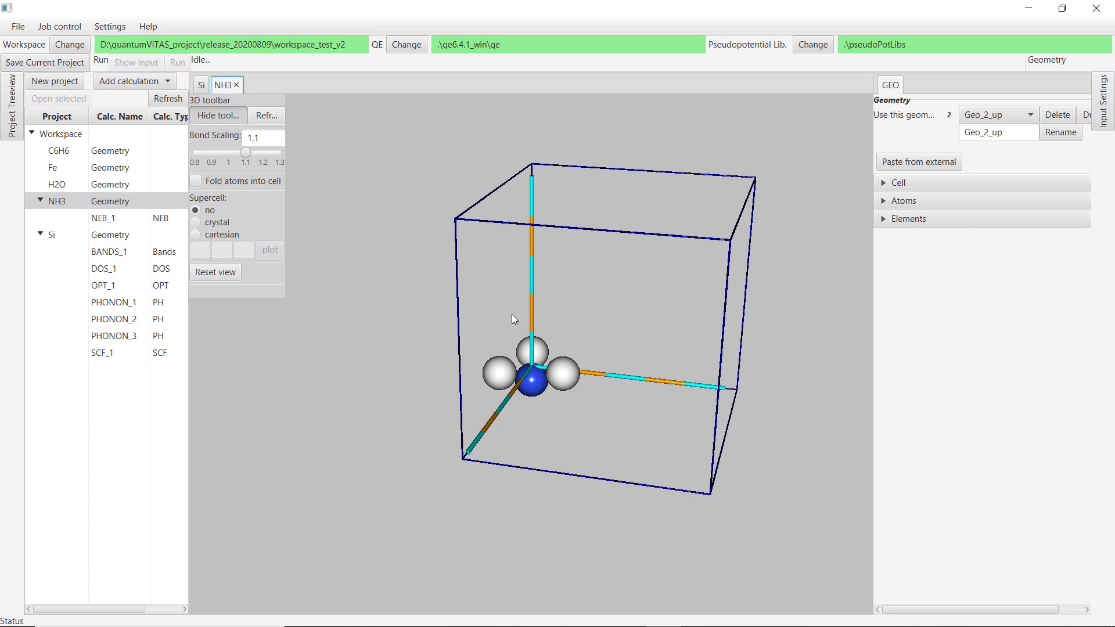
{"action": "left_click_drag", "start_coordinate": [246, 153], "coordinate": [255, 153]}
{"action": "left_click_drag", "start_coordinate": [395, 260], "coordinate": [493, 288]}
{"action": "scroll", "coordinate": [541, 349], "scroll_direction": "up", "scroll_amount": 5}
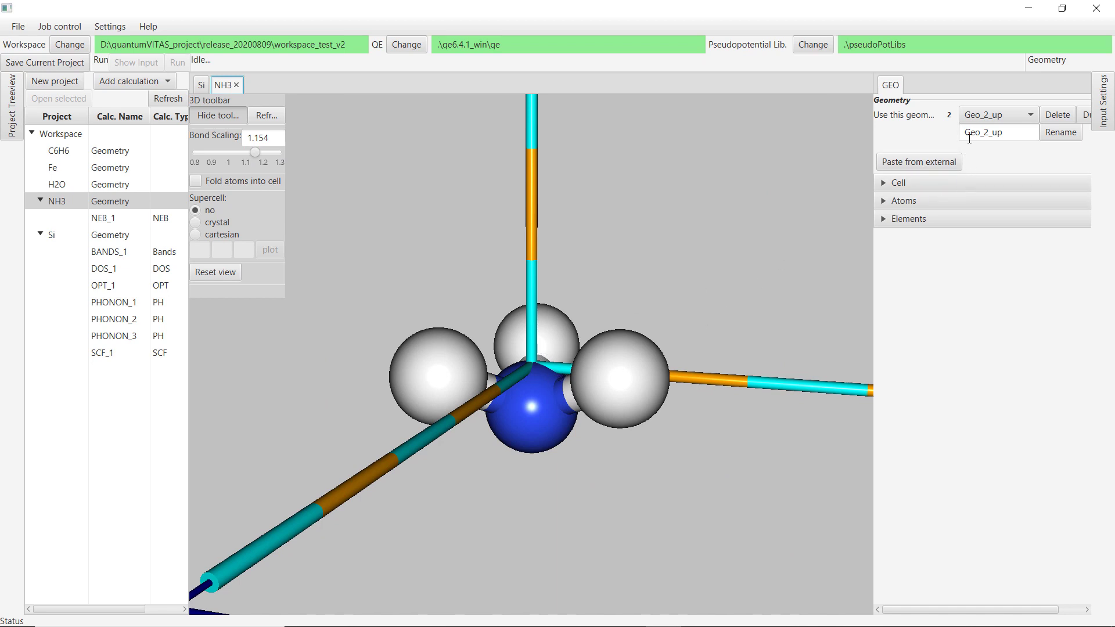
- Toggle the geometry between Geo_1_down and Geo_2_up, settling on Geo_1_down, then select NEB_1
{"action": "left_click", "coordinate": [994, 115]}
{"action": "left_click", "coordinate": [1000, 131]}
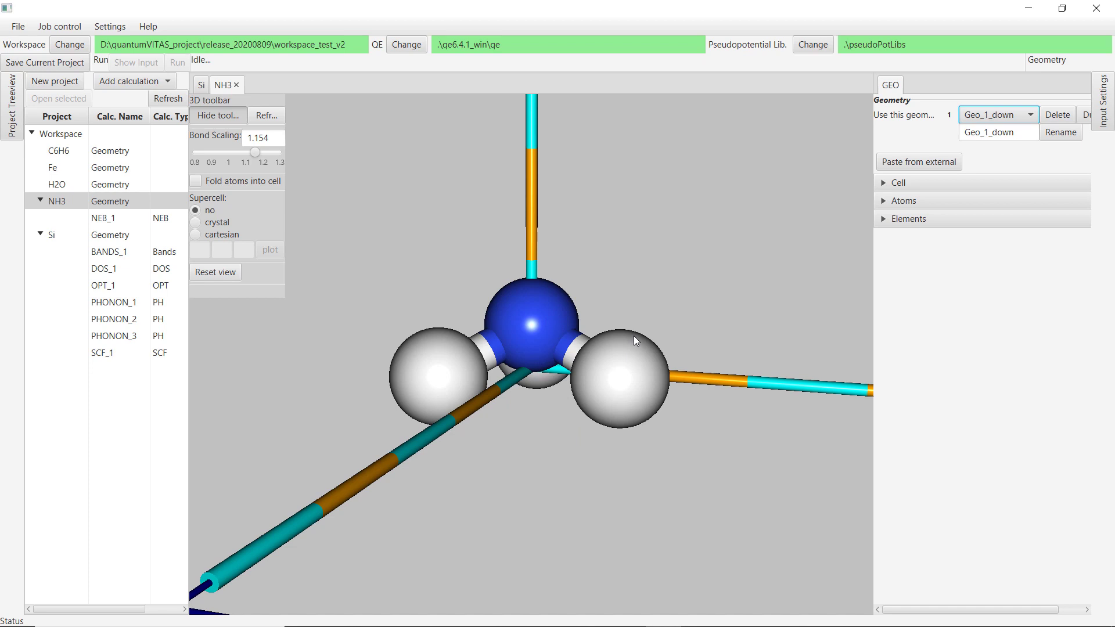
{"action": "left_click", "coordinate": [981, 116]}
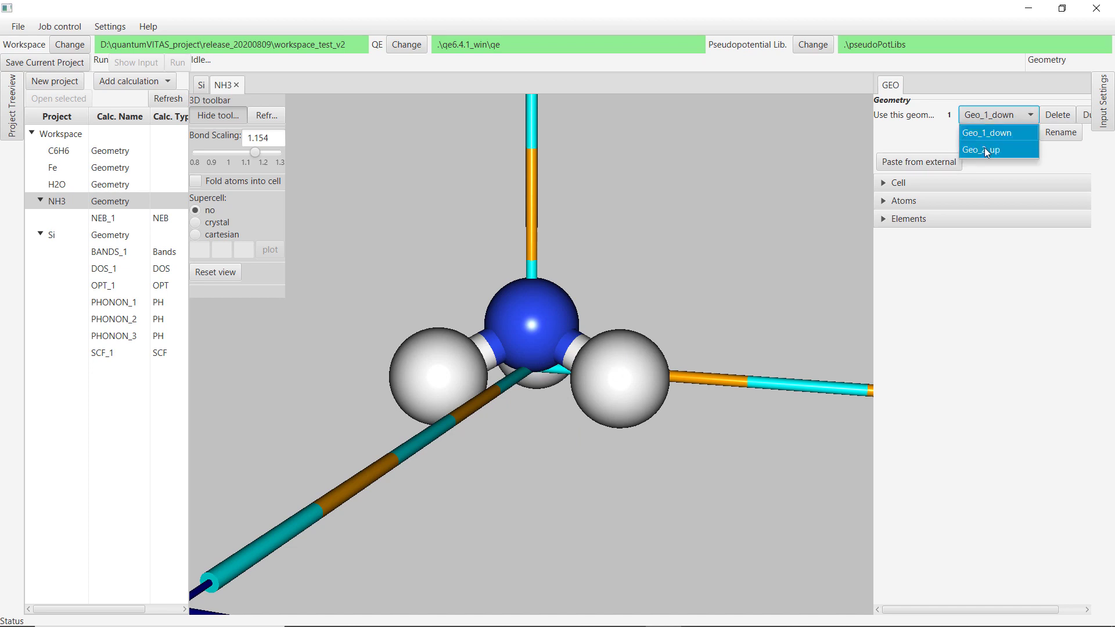
{"action": "left_click", "coordinate": [984, 148]}
{"action": "left_click", "coordinate": [993, 116]}
{"action": "left_click", "coordinate": [991, 134]}
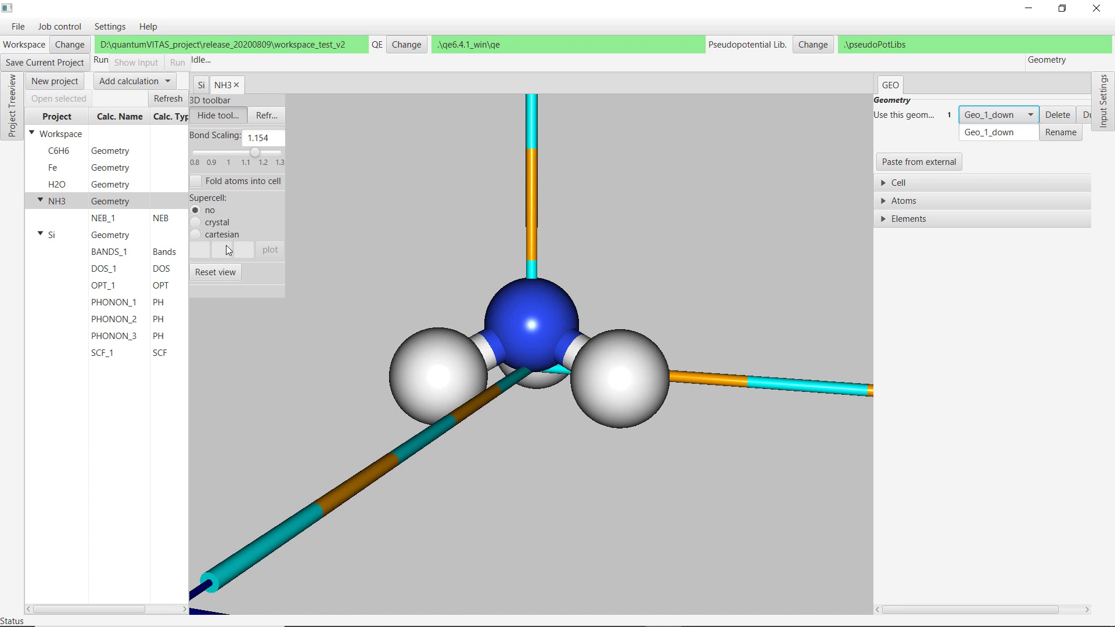
{"action": "left_click", "coordinate": [129, 219]}
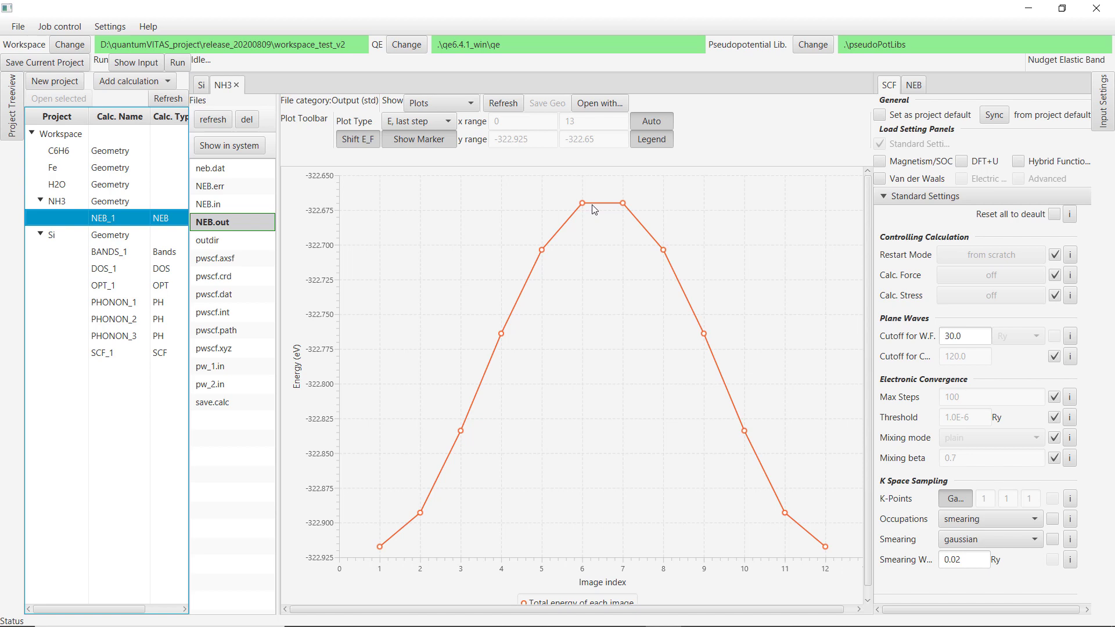
- Plot NEB_1's activation energy against NEB steps to show forward and backward barriers
{"action": "left_click", "coordinate": [418, 121]}
{"action": "left_click", "coordinate": [415, 165]}
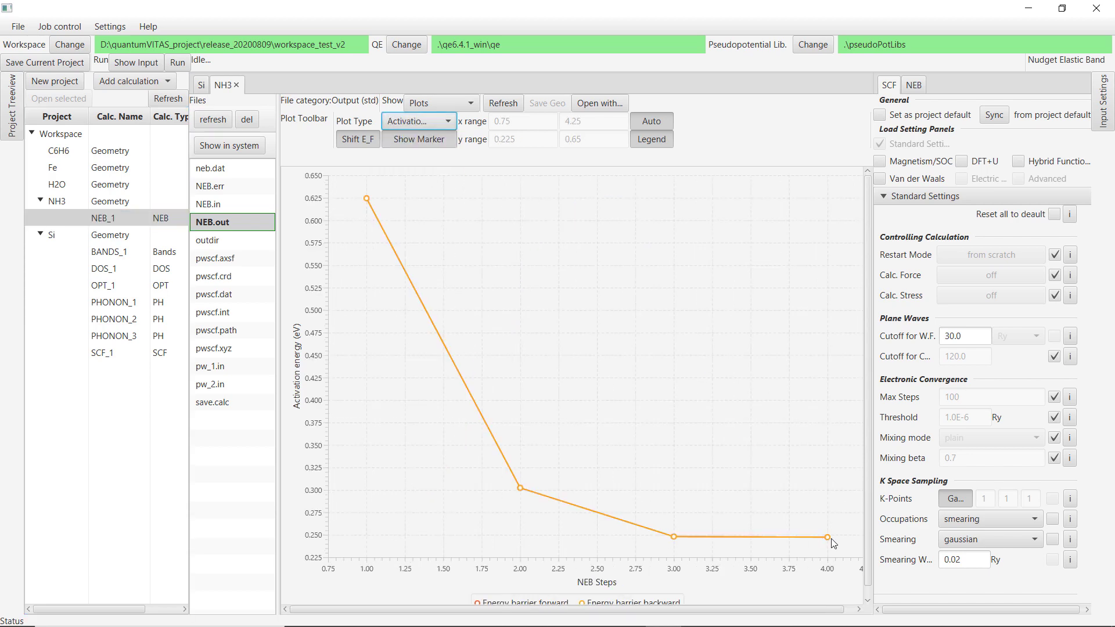
- Open the Fe project and review BANDS_1's SCF magnetization and band k-path settings
{"action": "left_click", "coordinate": [103, 168]}
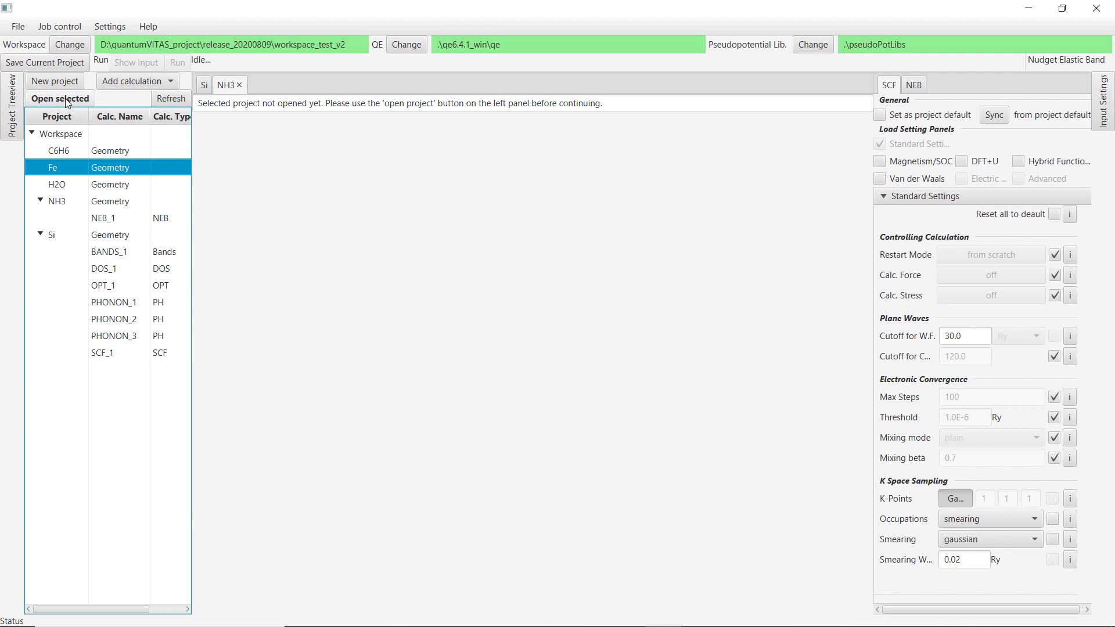
{"action": "left_click", "coordinate": [65, 99]}
{"action": "left_click", "coordinate": [632, 280]}
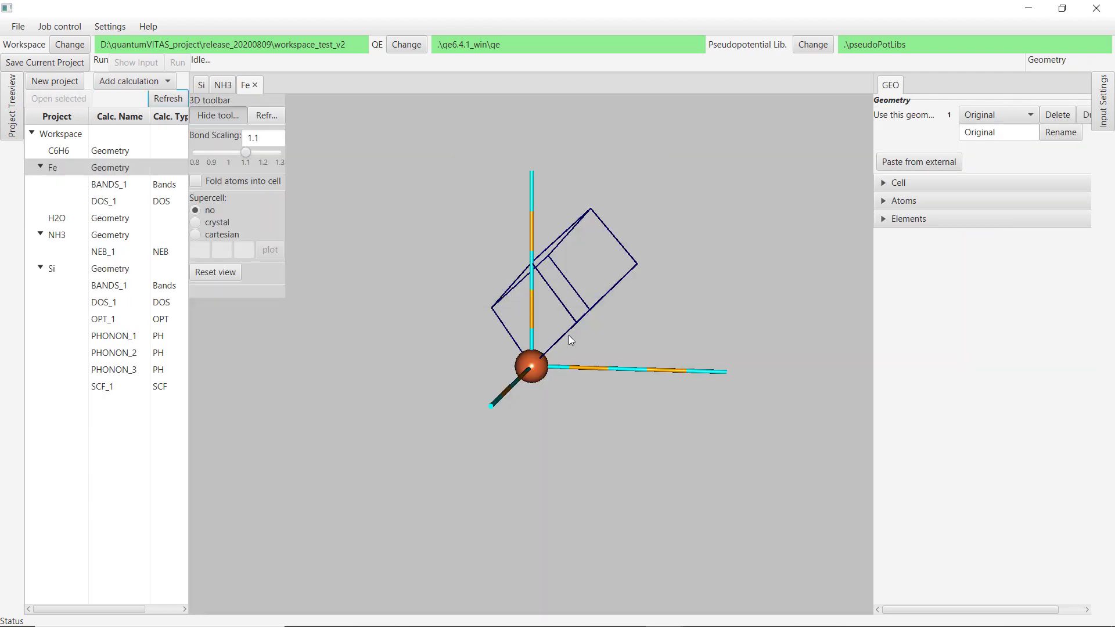
{"action": "left_click", "coordinate": [129, 186]}
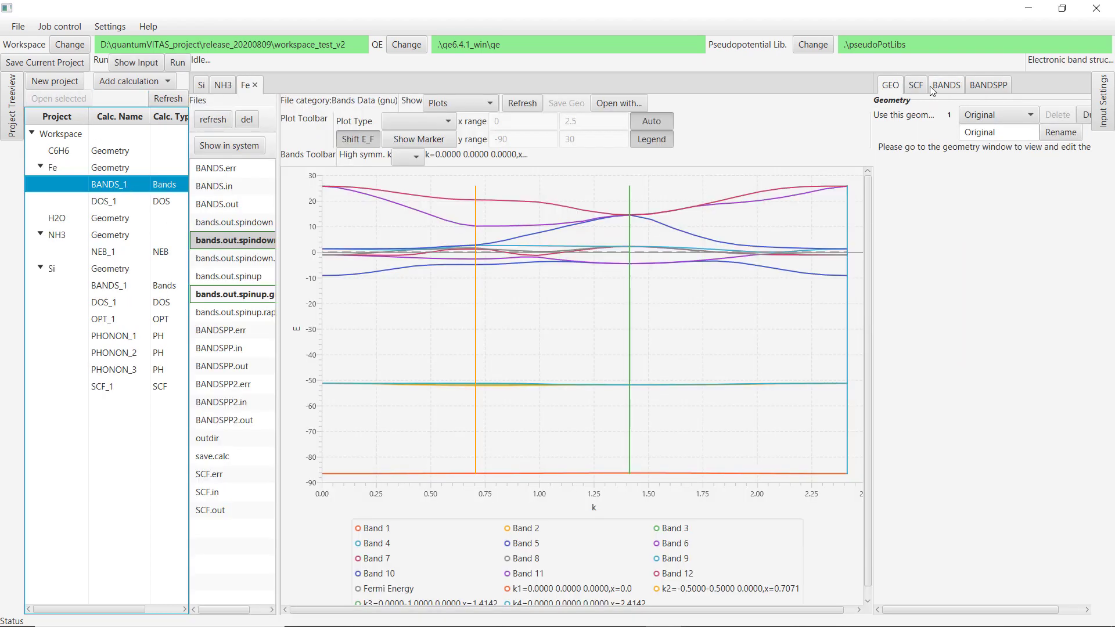
{"action": "left_click", "coordinate": [917, 86]}
{"action": "left_click", "coordinate": [924, 214]}
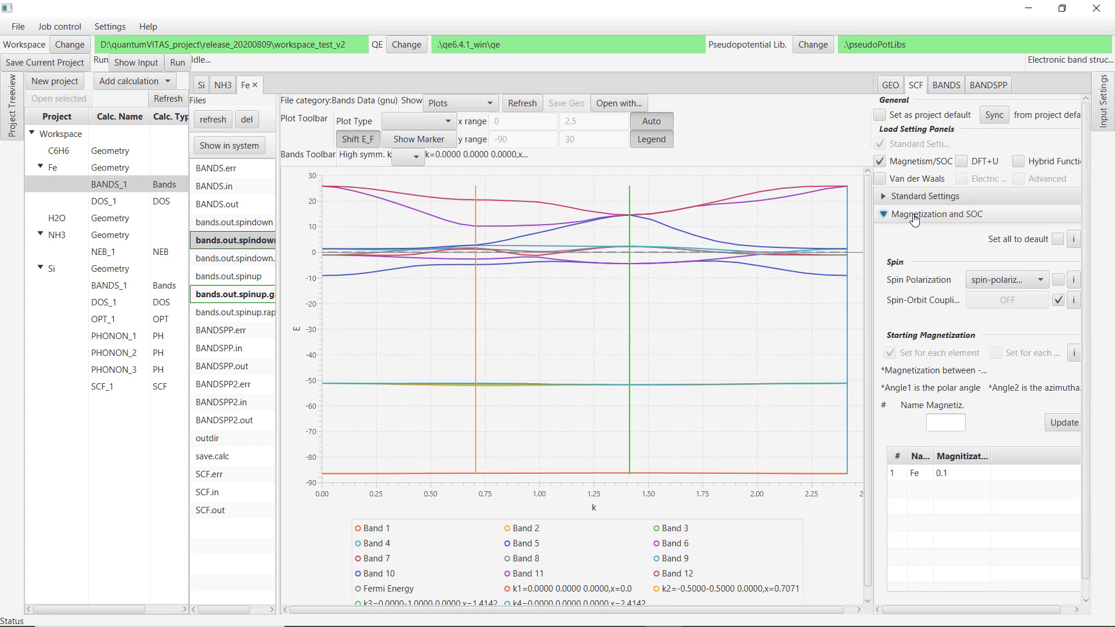
{"action": "left_click", "coordinate": [944, 215]}
{"action": "left_click", "coordinate": [947, 85]}
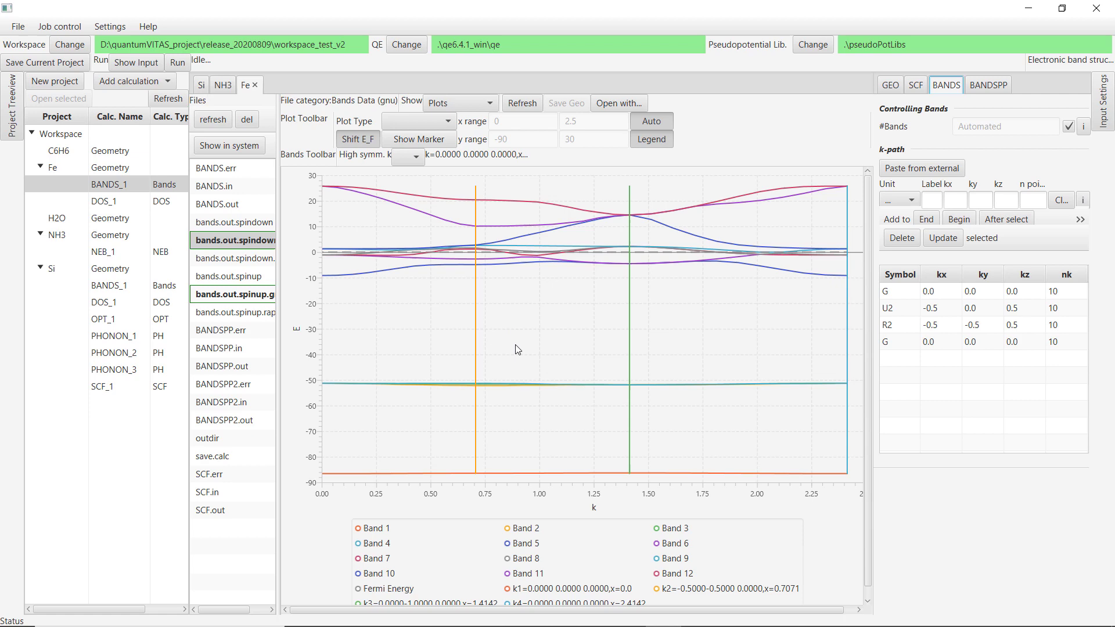
- Widen the file list and plot the spin-up, then the spin-down band data
{"action": "left_click_drag", "start_coordinate": [279, 307], "coordinate": [297, 306]}
{"action": "left_click", "coordinate": [264, 296]}
{"action": "left_click", "coordinate": [263, 243]}
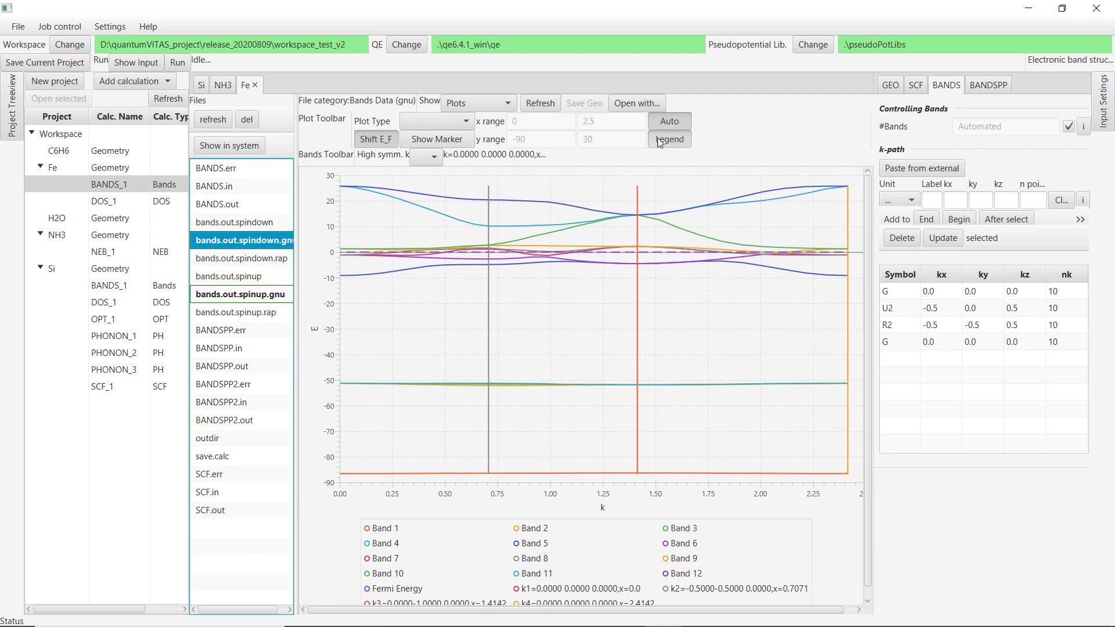
- Turn off automatic axis ranges and set the y range from -10 to 25
{"action": "left_click", "coordinate": [668, 123]}
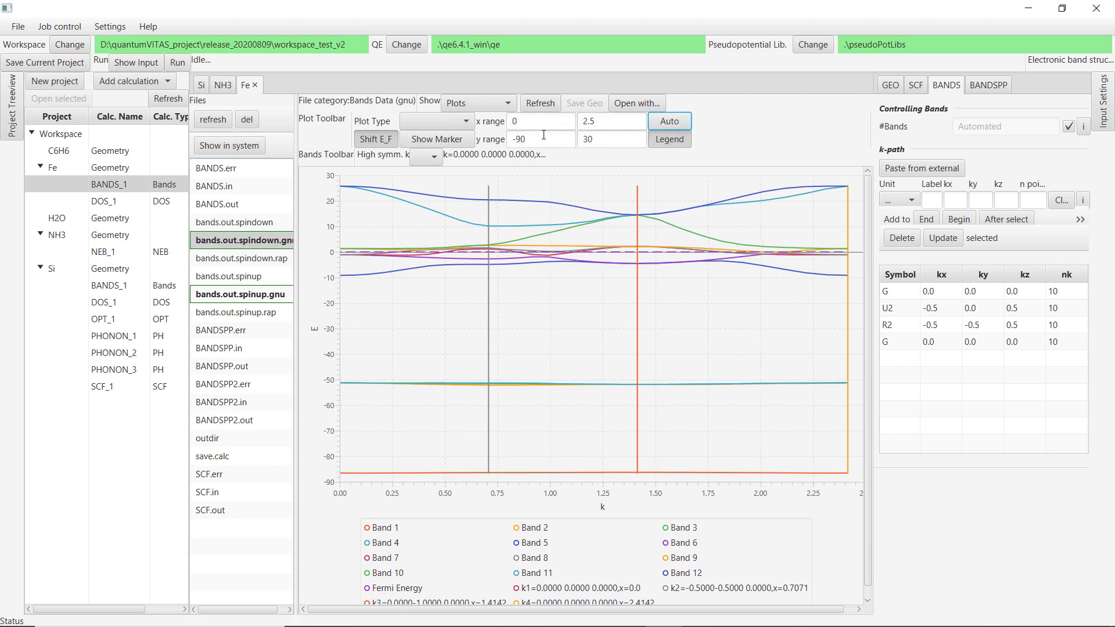
{"action": "double_click", "coordinate": [544, 137]}
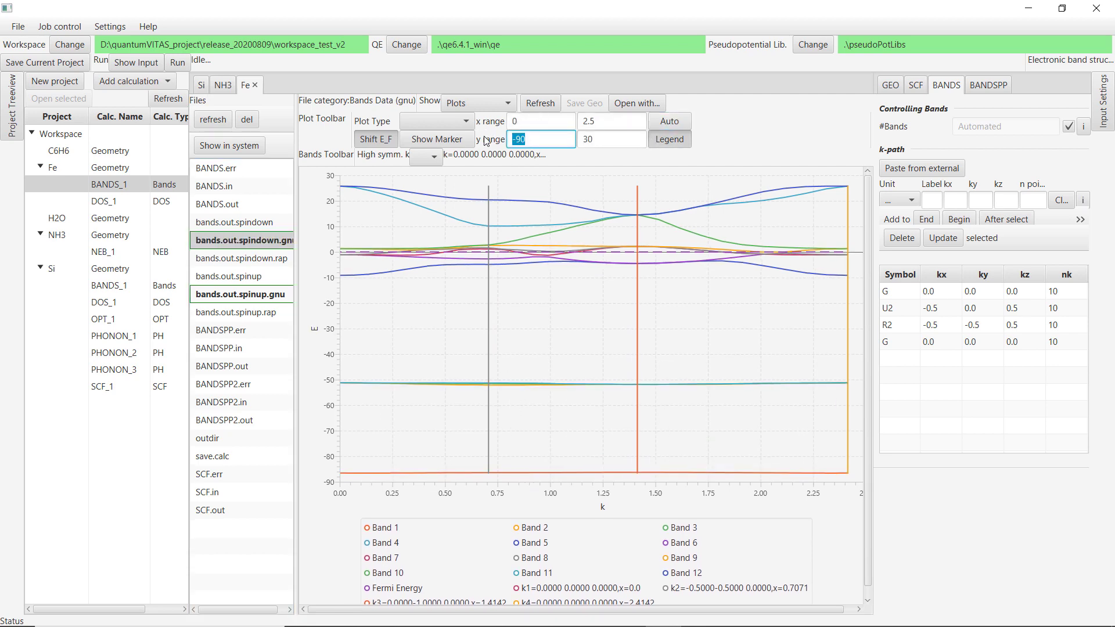
{"action": "type", "text": "-10"}
{"action": "key", "text": "Tab"}
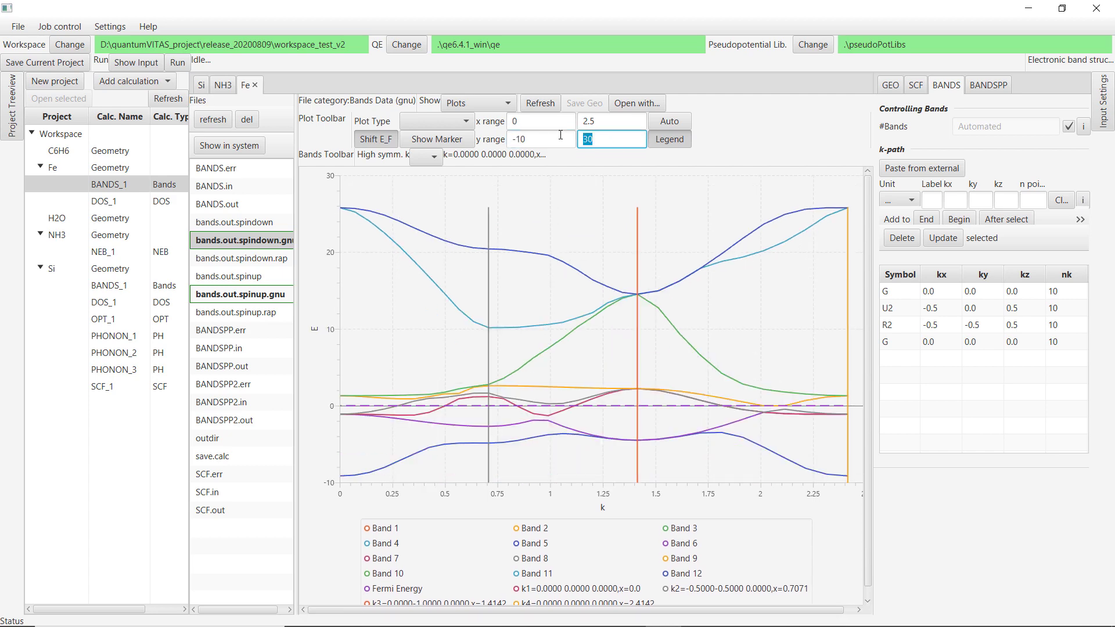
{"action": "type", "text": "25"}
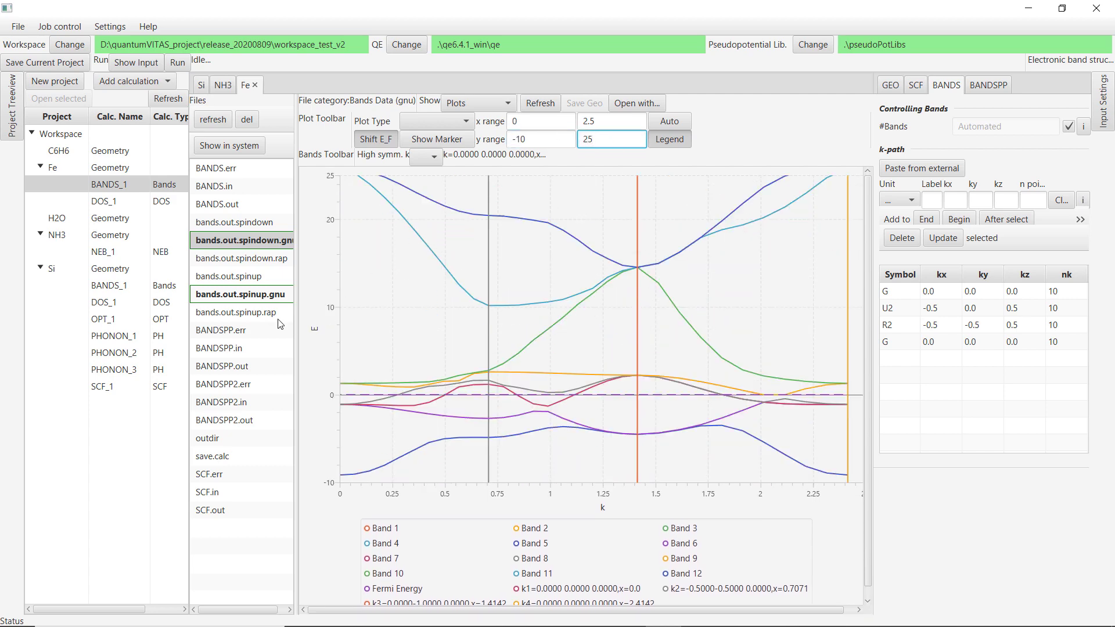
- Switch between the spin-up and spin-down band files, ending on spin-up
{"action": "left_click", "coordinate": [270, 296]}
{"action": "left_click", "coordinate": [265, 242]}
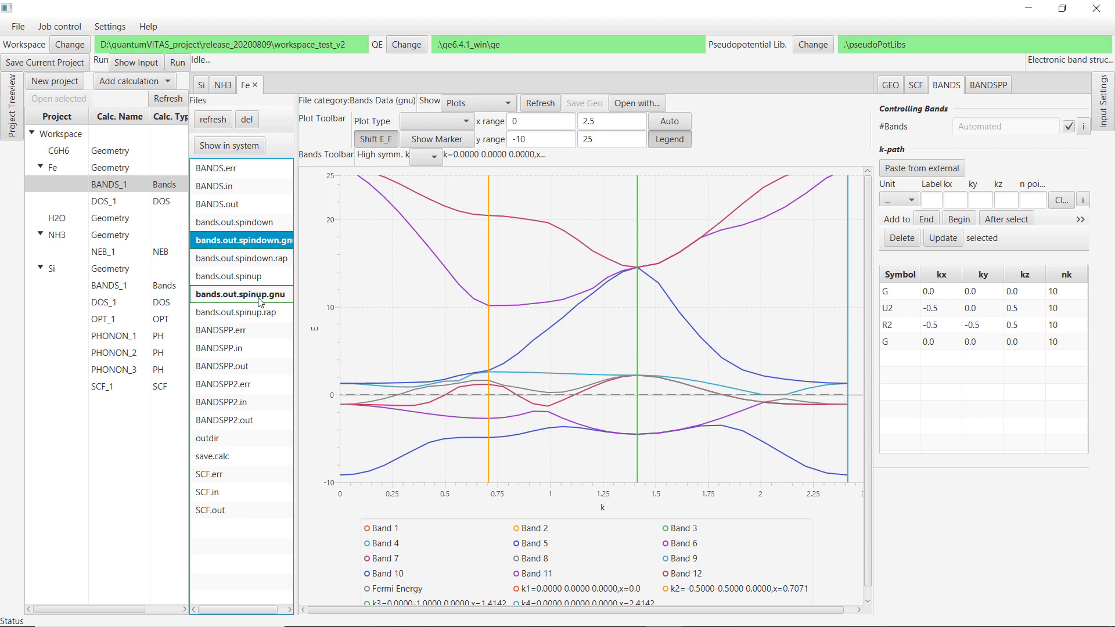
{"action": "left_click", "coordinate": [259, 300]}
{"action": "left_click", "coordinate": [261, 242]}
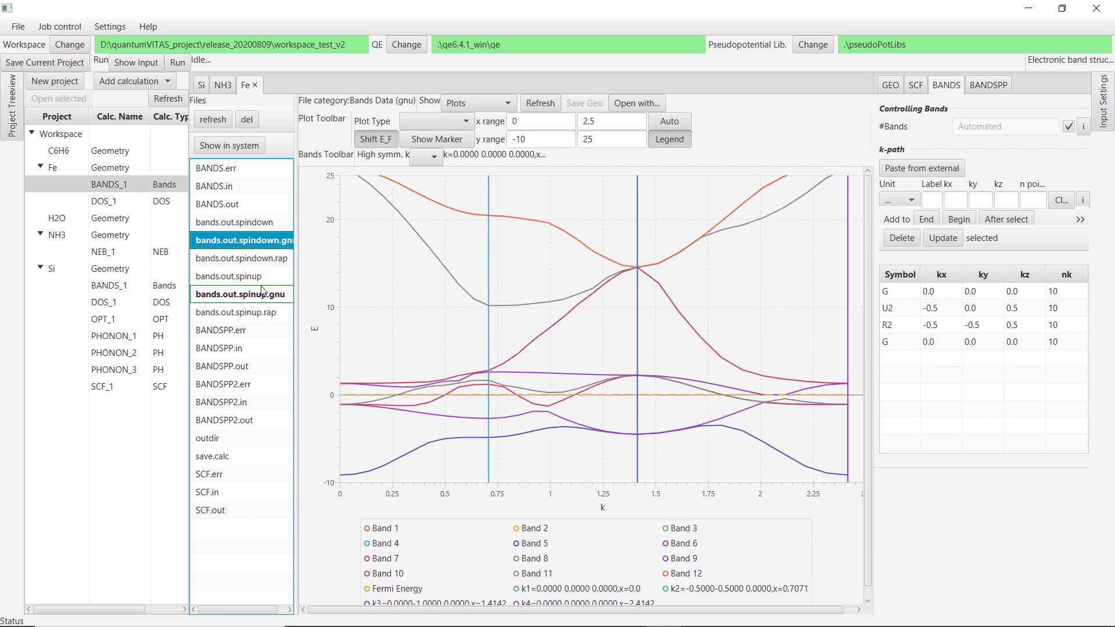
{"action": "left_click", "coordinate": [255, 299]}
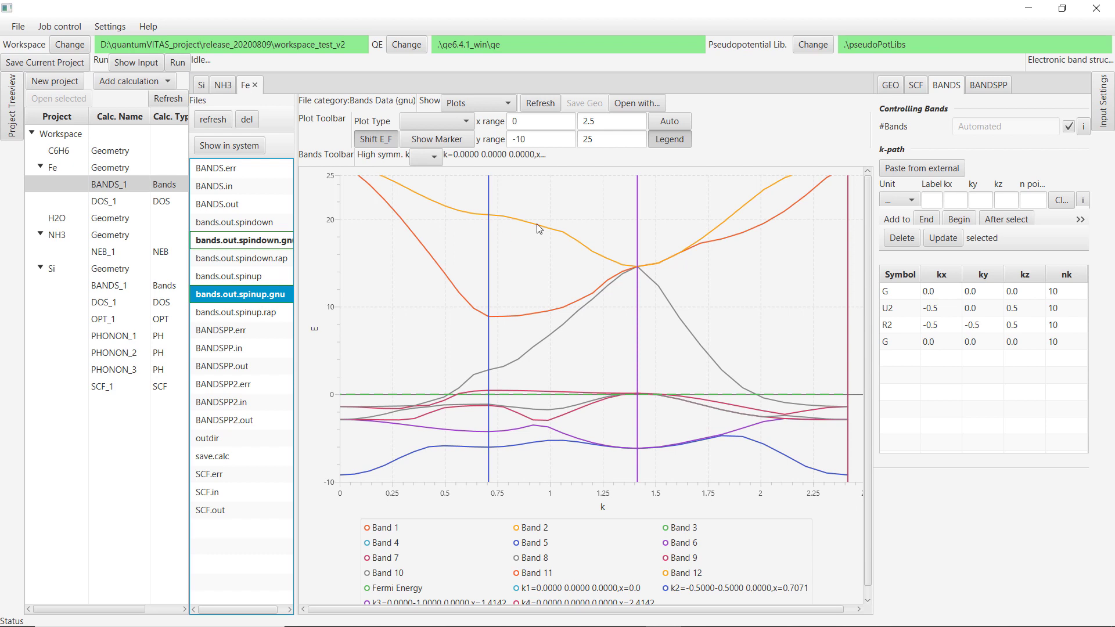
- Toggle the Shift E_F option on and back off, then return to NH3's NEB_1
{"action": "left_click", "coordinate": [541, 141]}
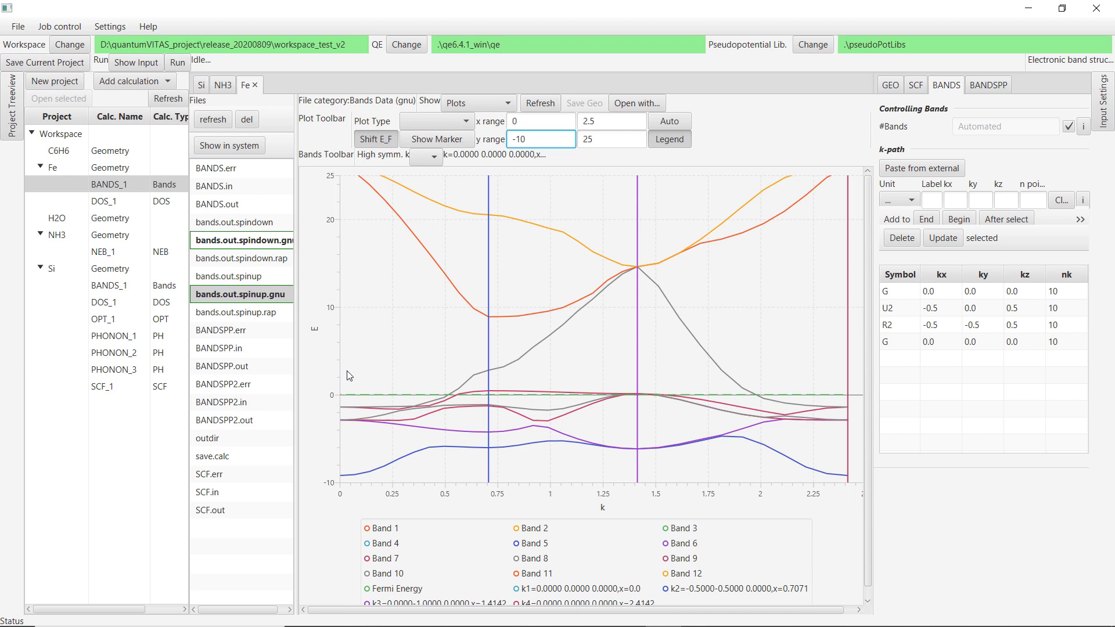
{"action": "left_click", "coordinate": [373, 144]}
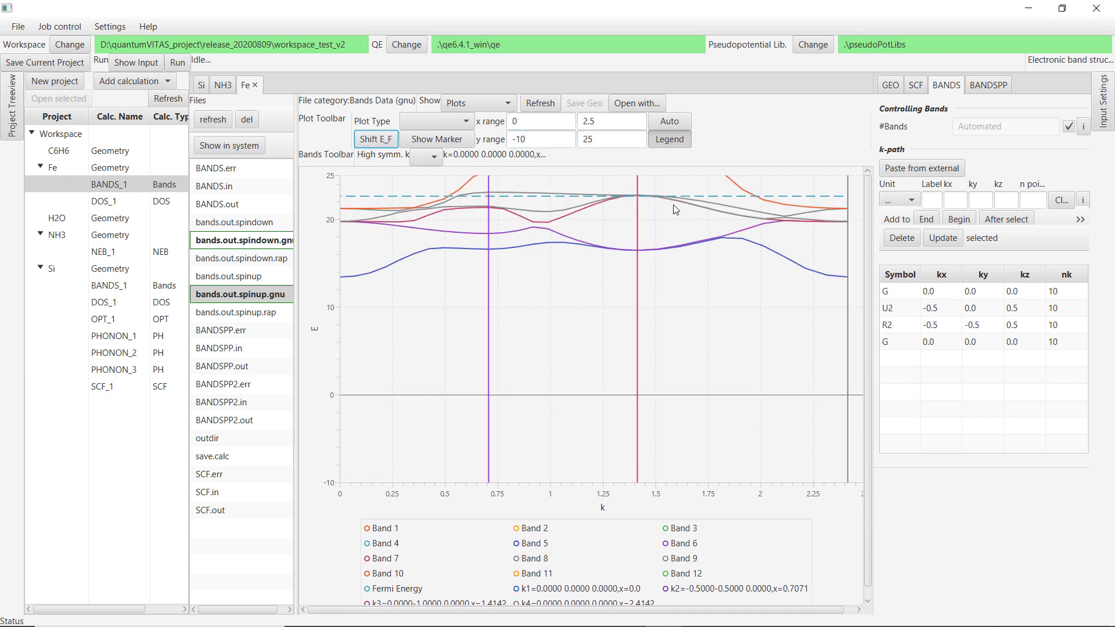
{"action": "left_click", "coordinate": [373, 139]}
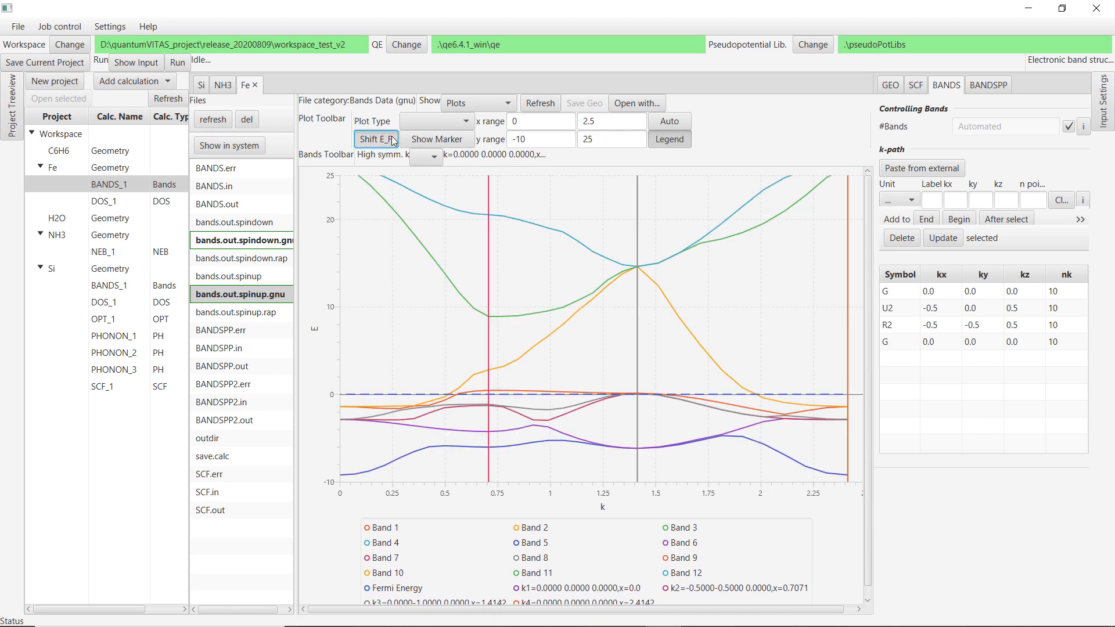
{"action": "left_click", "coordinate": [122, 254]}
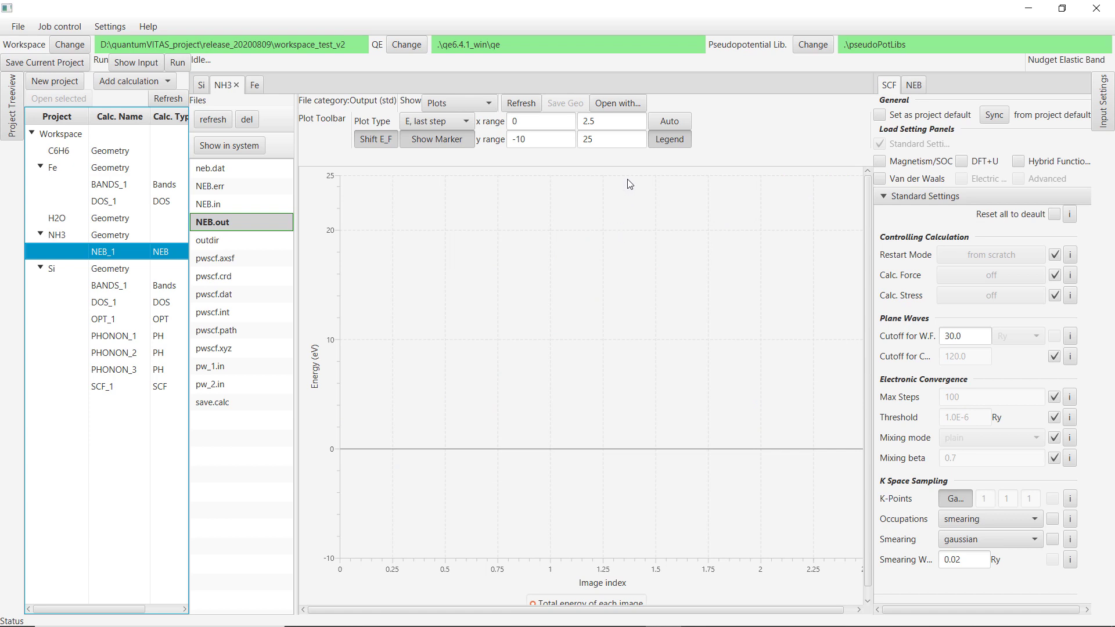
- Auto-fit the NEB_1 energy curve over 12 images and bring up Job settings to run it
{"action": "left_click", "coordinate": [669, 122]}
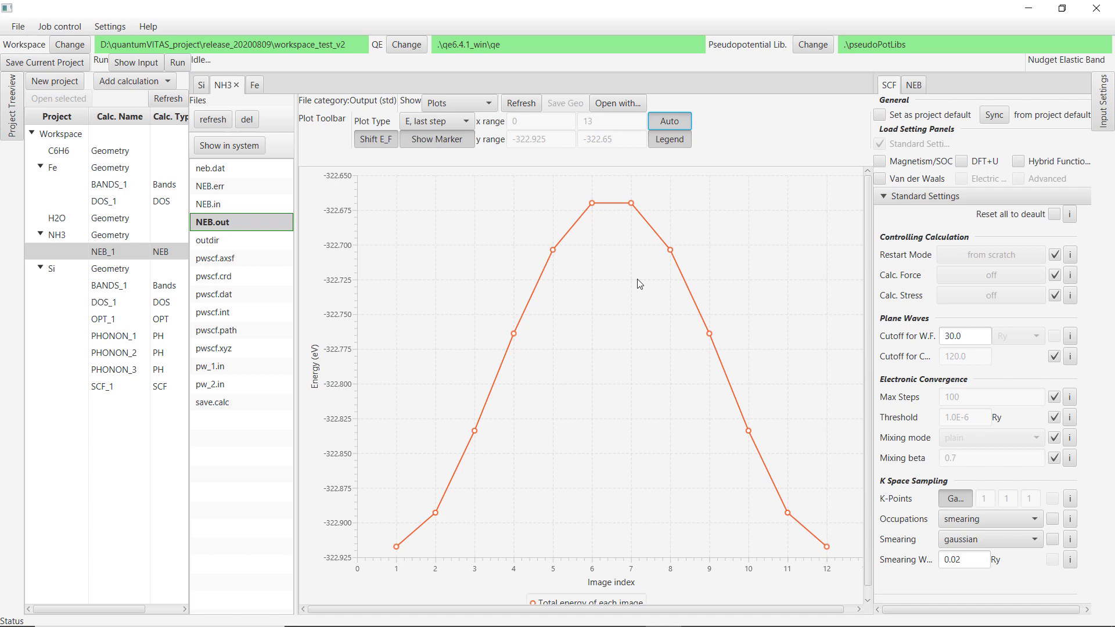
{"action": "left_click", "coordinate": [179, 67]}
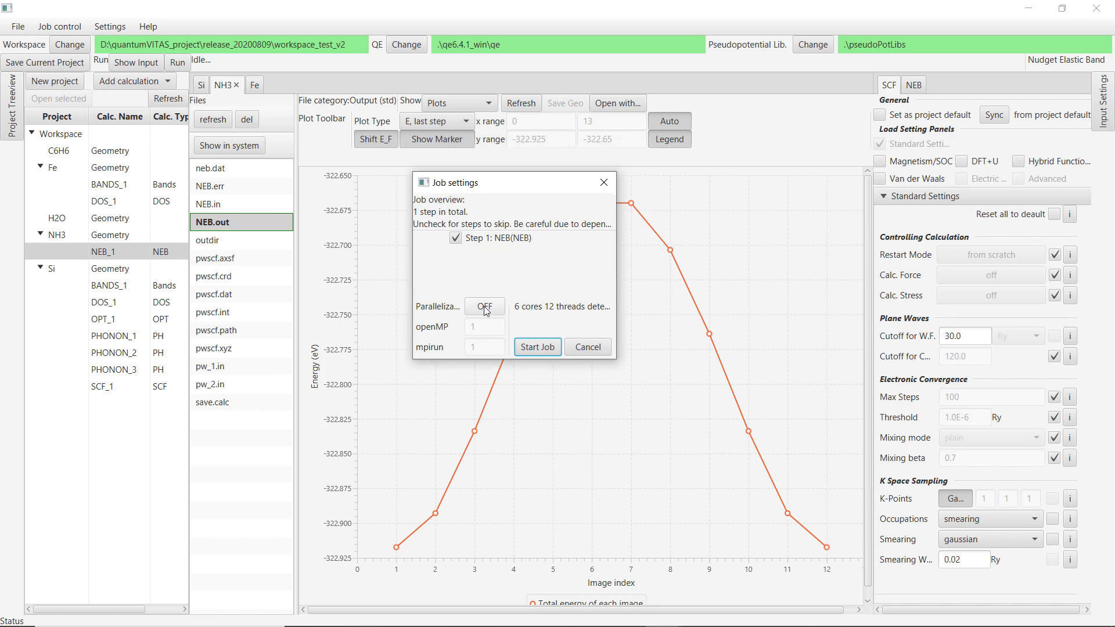
- Turn parallelization on with 1 openMP thread and 6 mpirun processes
{"action": "left_click", "coordinate": [486, 309]}
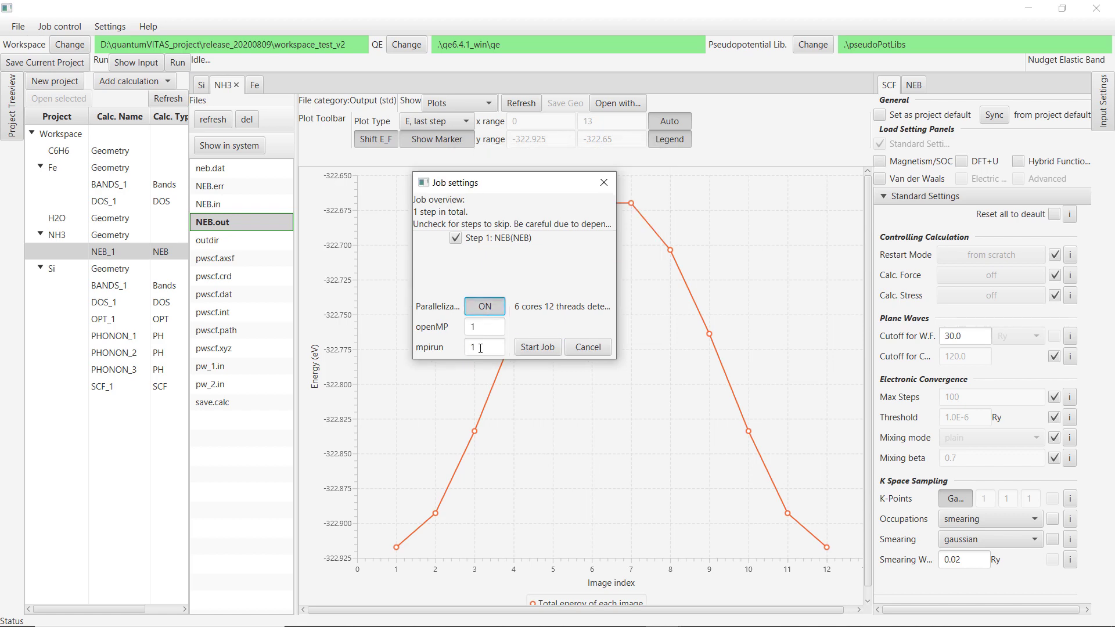
{"action": "left_click", "coordinate": [481, 348]}
{"action": "double_click", "coordinate": [472, 320]}
{"action": "left_click", "coordinate": [484, 347]}
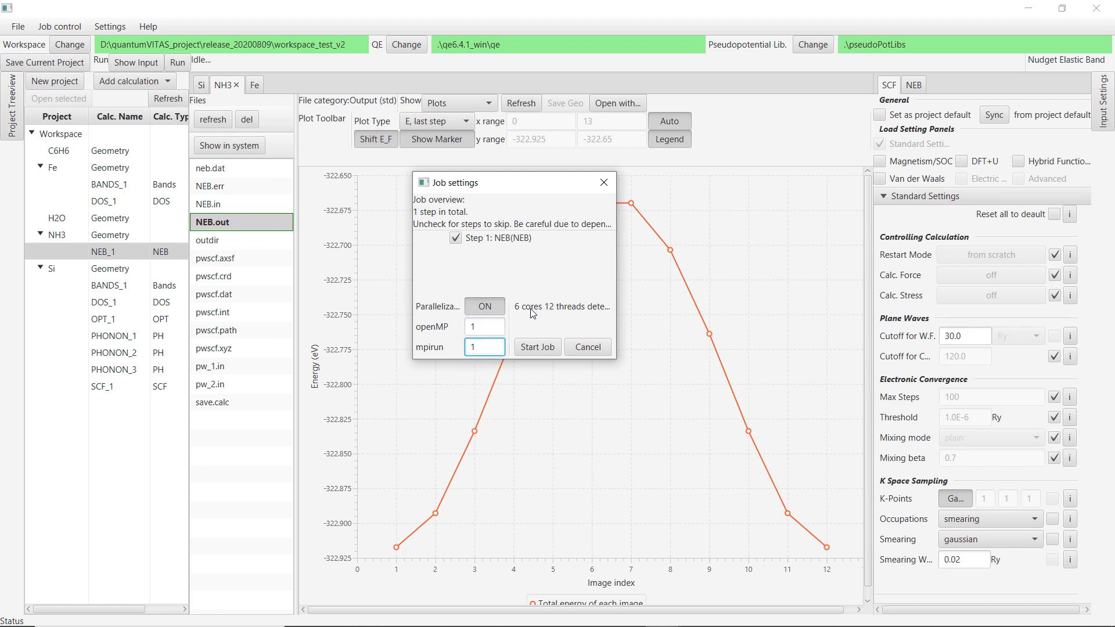
{"action": "double_click", "coordinate": [485, 344]}
{"action": "type", "text": "6"}
{"action": "double_click", "coordinate": [472, 347]}
{"action": "type", "text": "1"}
{"action": "double_click", "coordinate": [488, 328]}
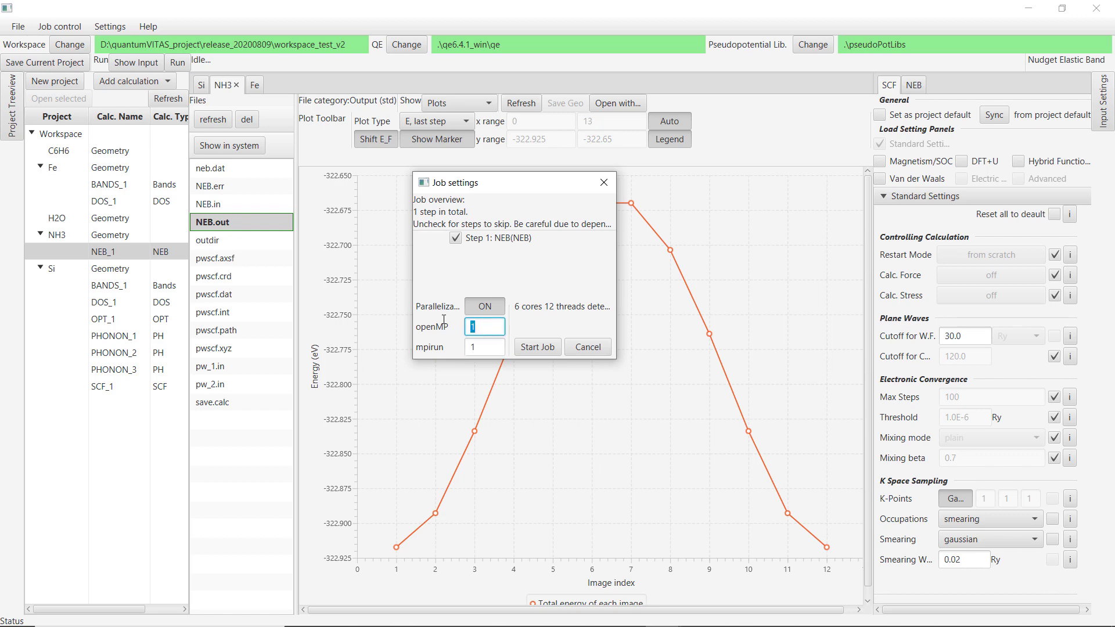
{"action": "type", "text": "6"}
{"action": "double_click", "coordinate": [485, 326]}
{"action": "type", "text": "1"}
{"action": "double_click", "coordinate": [482, 348]}
{"action": "type", "text": "6"}
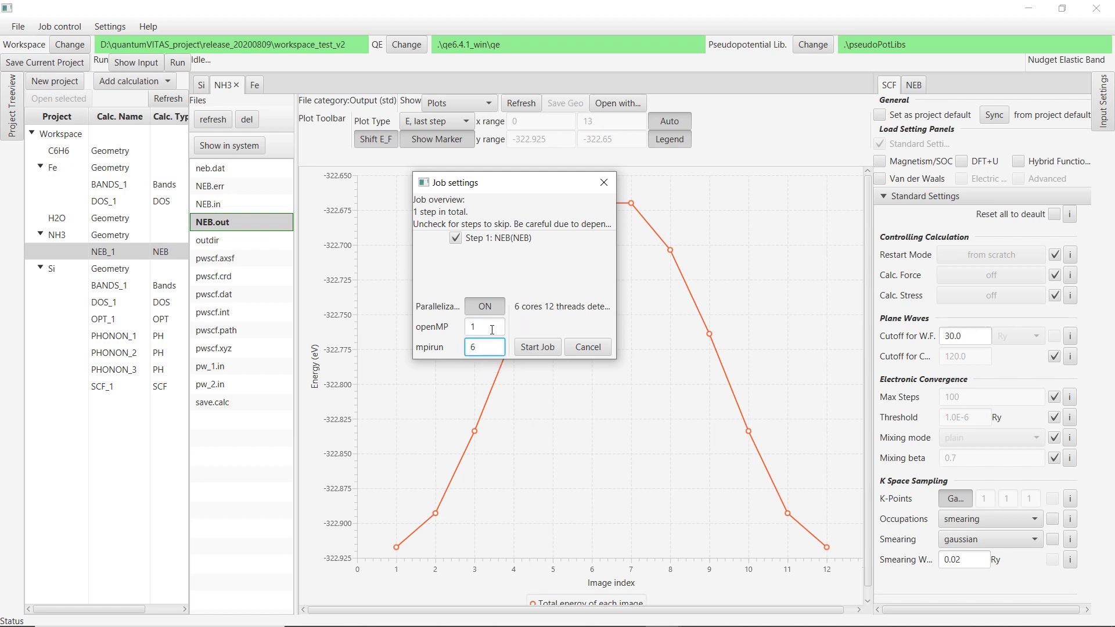
{"action": "double_click", "coordinate": [467, 347]}
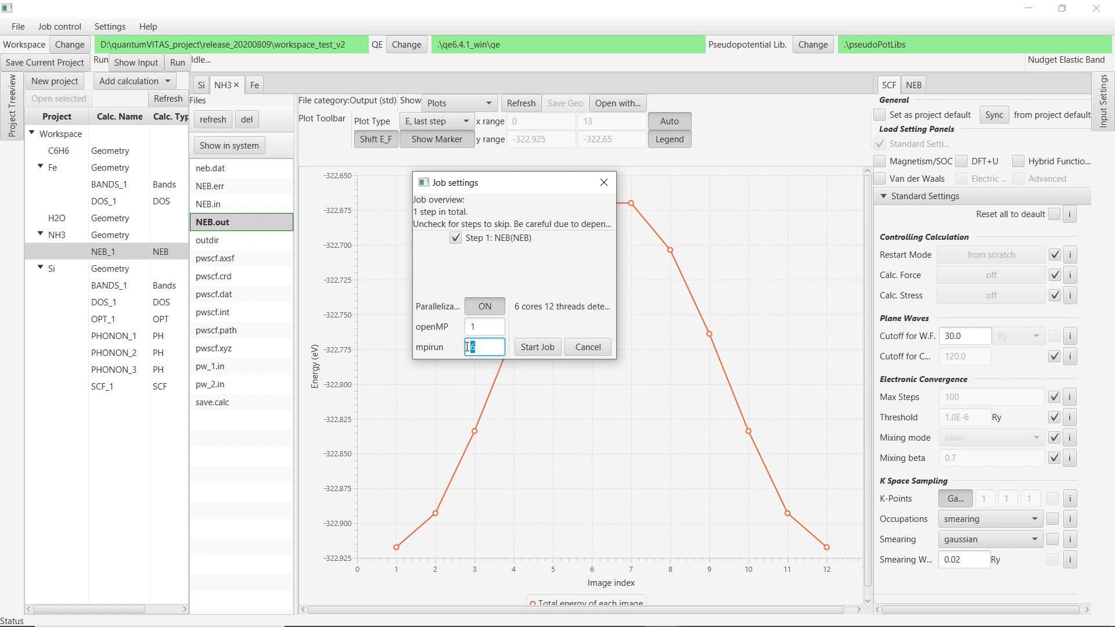
{"action": "left_click", "coordinate": [538, 347]}
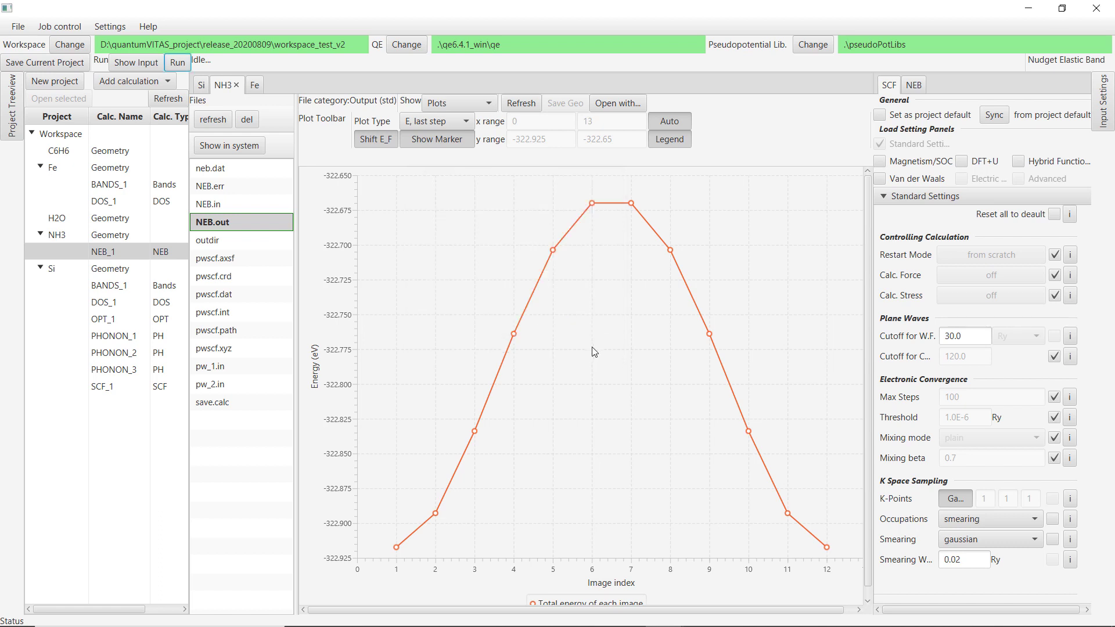